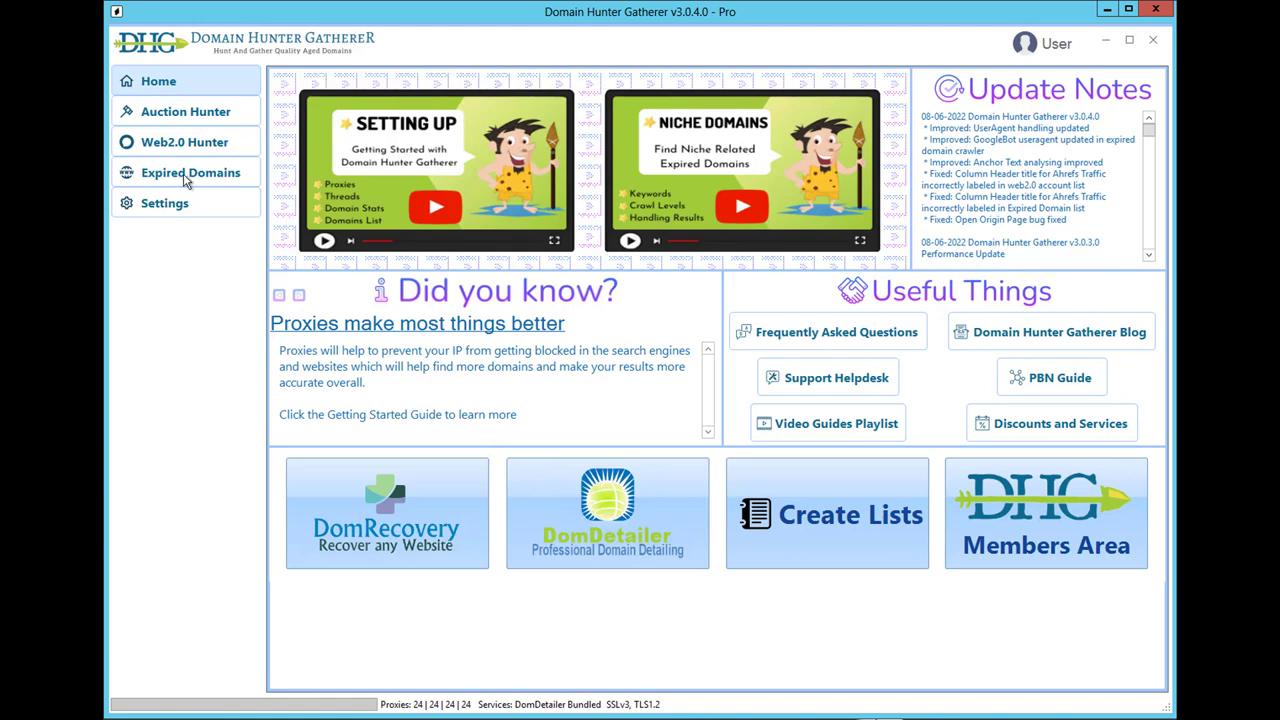
Review the primary proxy settings and the advanced thread settings, including the explanation of Crawling / Availability Threads
{"action": "left_click", "coordinate": [166, 207]}
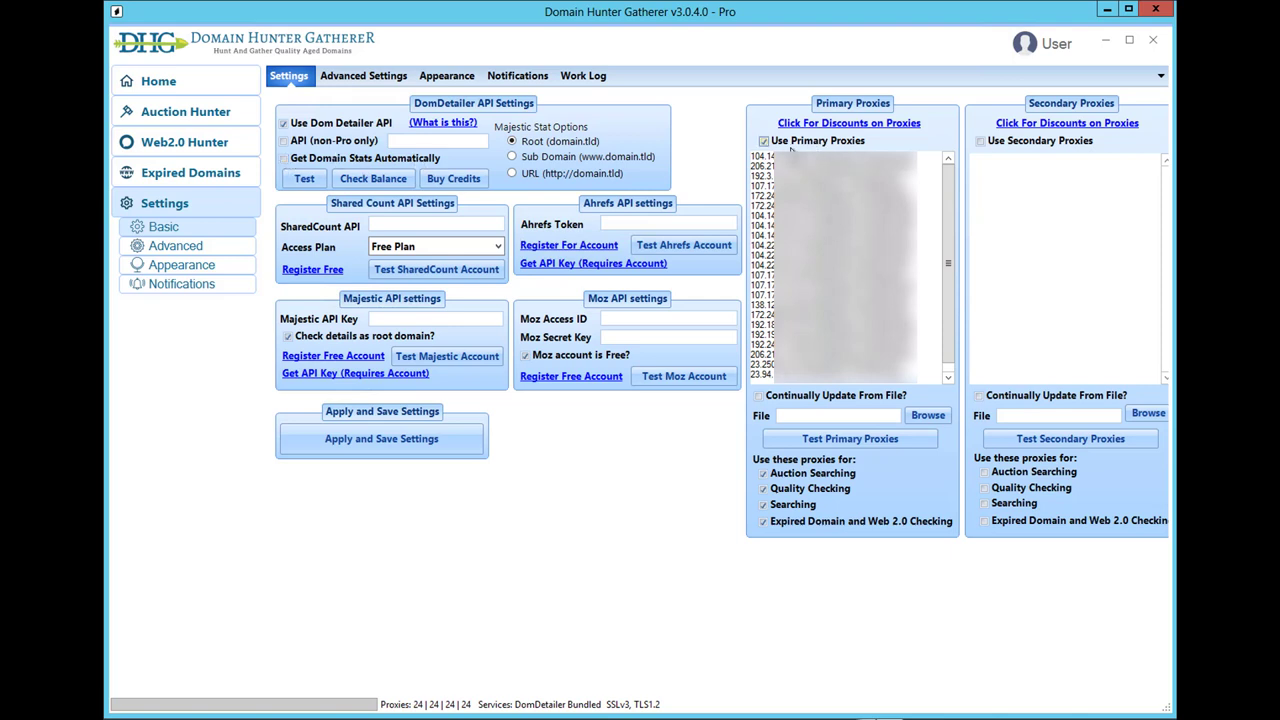
{"action": "left_click", "coordinate": [340, 84]}
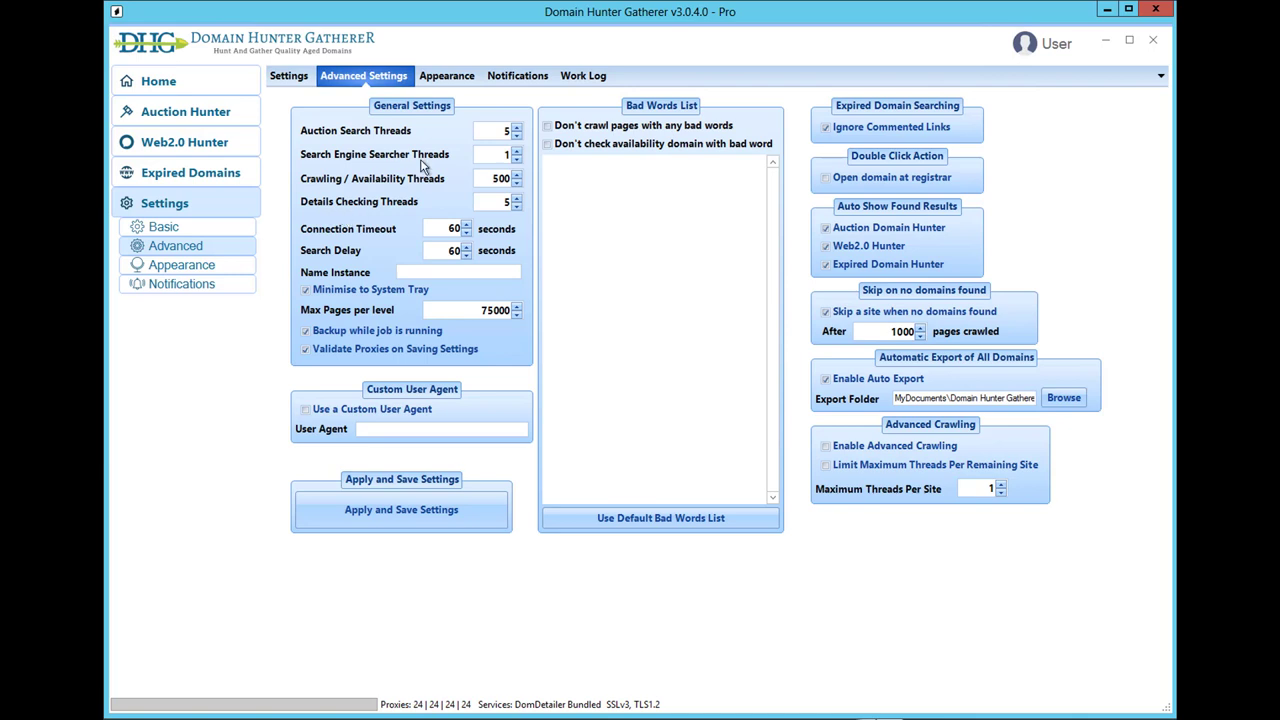
{"action": "mouse_move", "coordinate": [502, 188]}
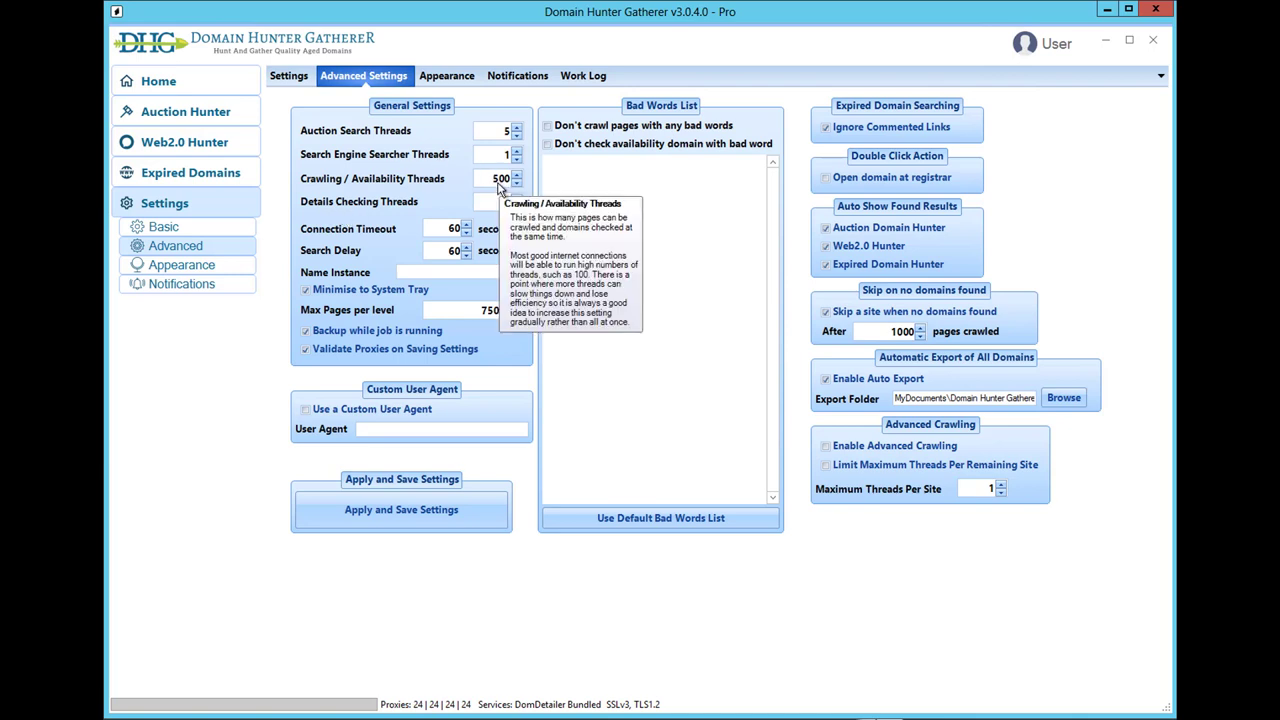
Set the crawl levels to 0 for an expired-domain website hunt and start loading a crawl page list from file
{"action": "left_click", "coordinate": [203, 174]}
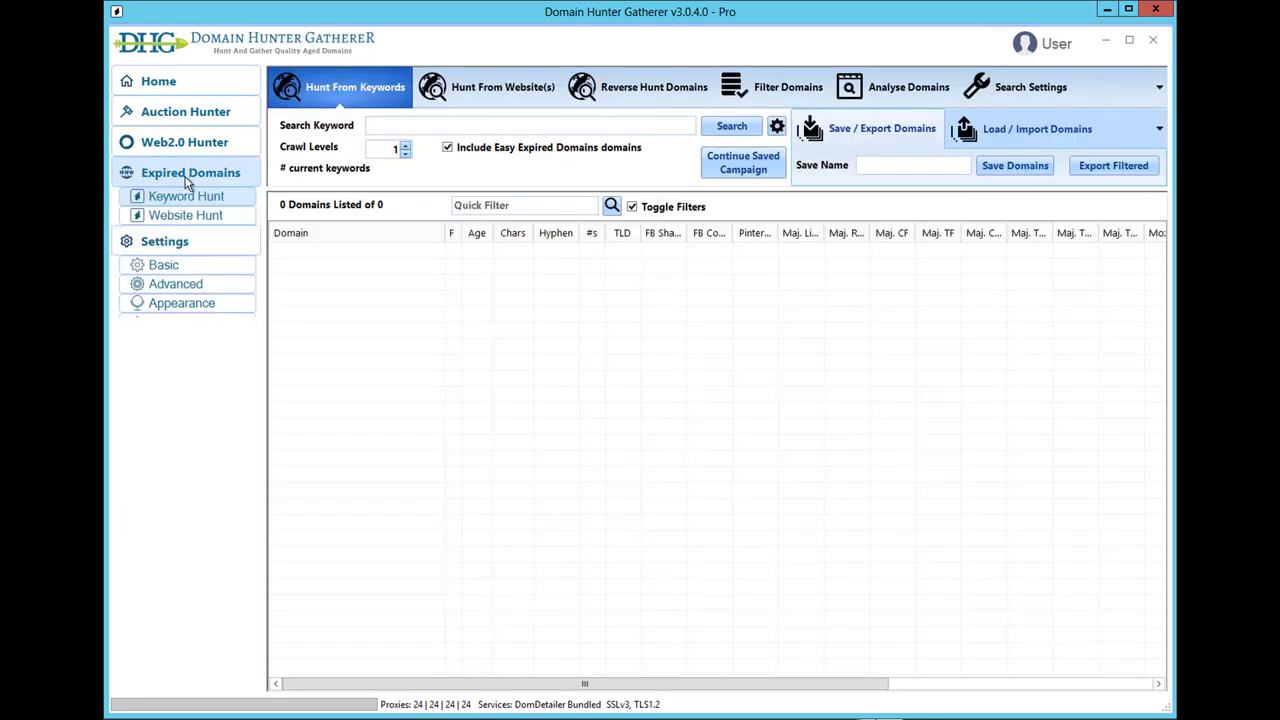
{"action": "left_click", "coordinate": [469, 95]}
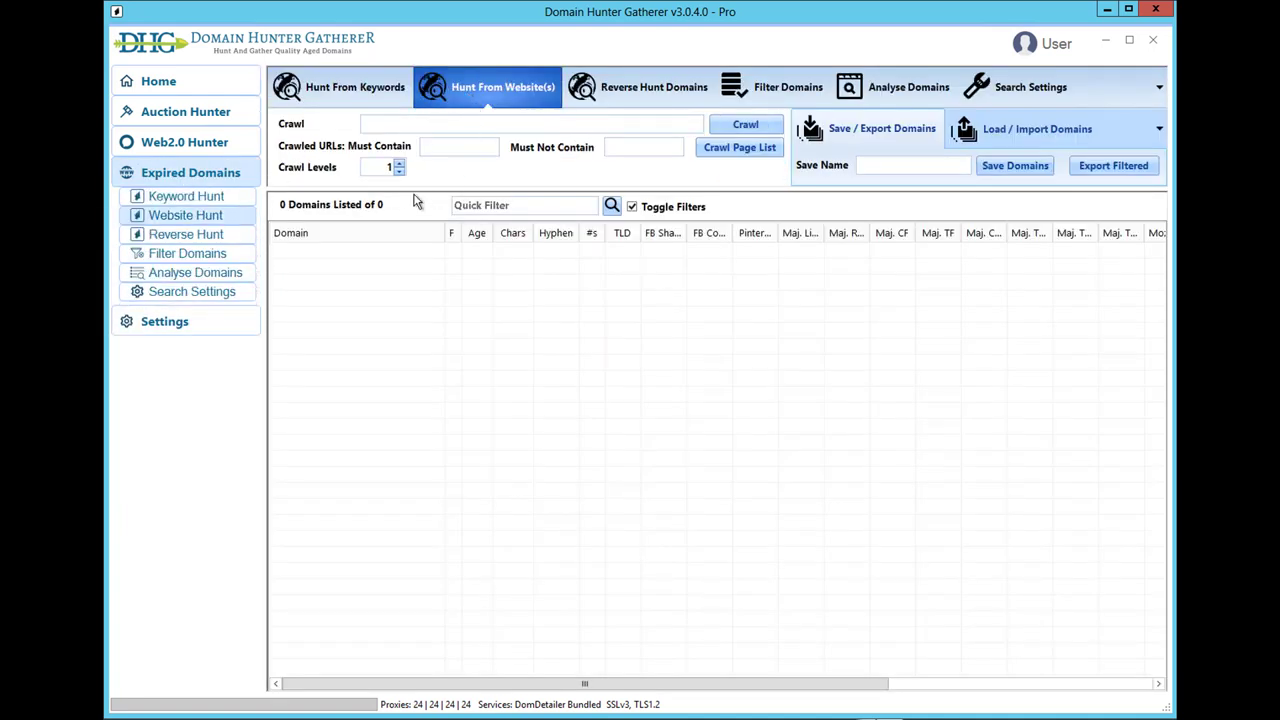
{"action": "double_click", "coordinate": [390, 167]}
{"action": "left_click", "coordinate": [741, 153]}
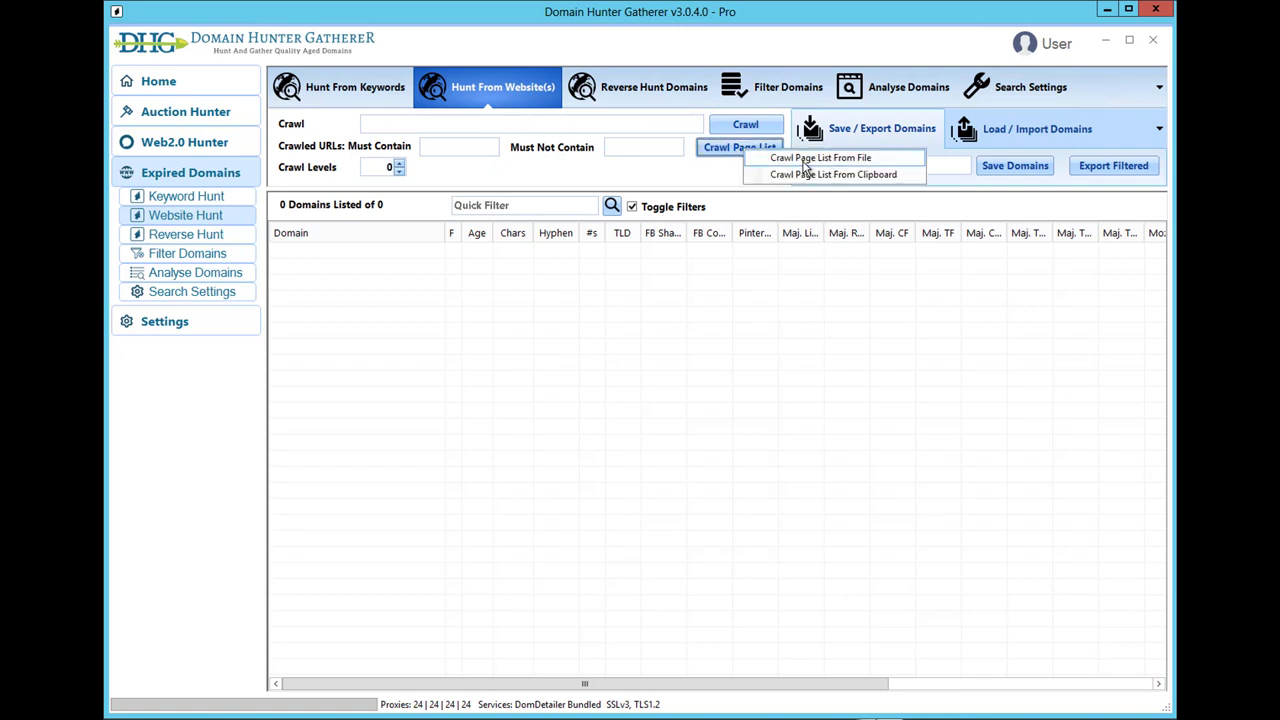
{"action": "left_click", "coordinate": [719, 178]}
{"action": "left_click", "coordinate": [731, 156]}
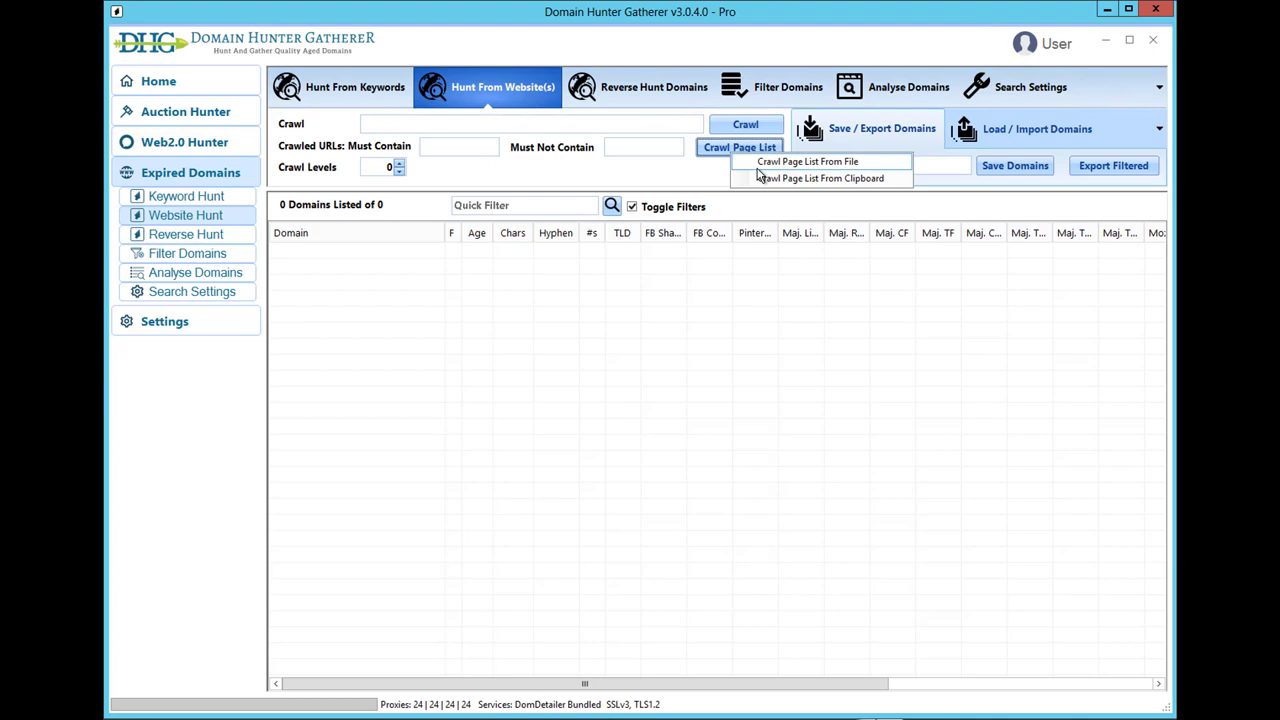
{"action": "left_click", "coordinate": [838, 162]}
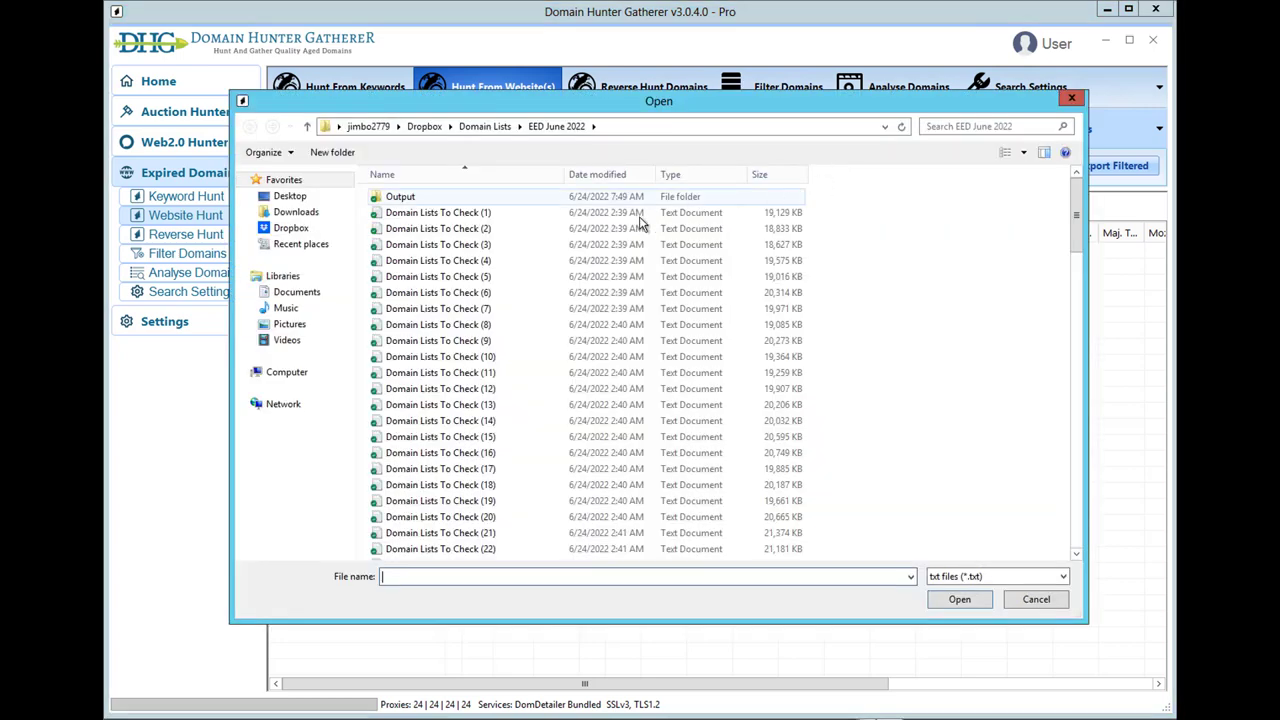
Look through the domain list files in EED June 2022 and inspect Domain Lists To Check (62) to its end in Notepad++
{"action": "left_click_drag", "start_coordinate": [1075, 216], "coordinate": [1020, 538]}
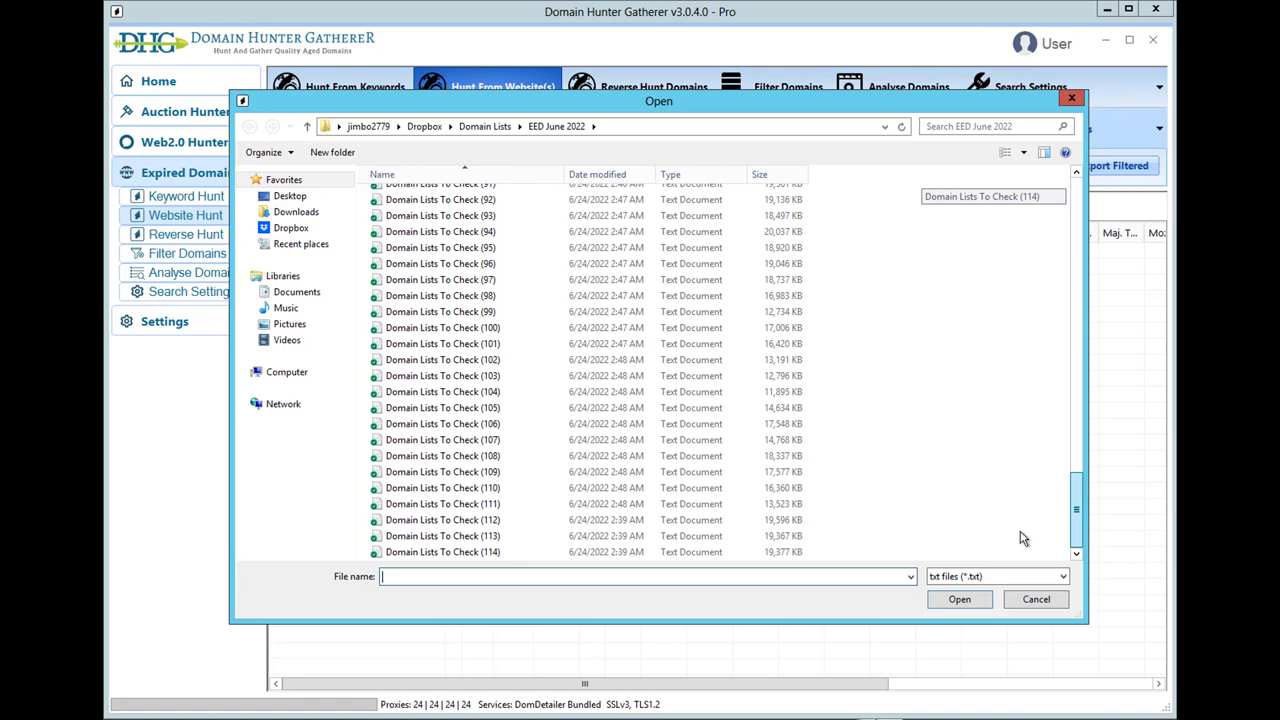
{"action": "left_click", "coordinate": [480, 552]}
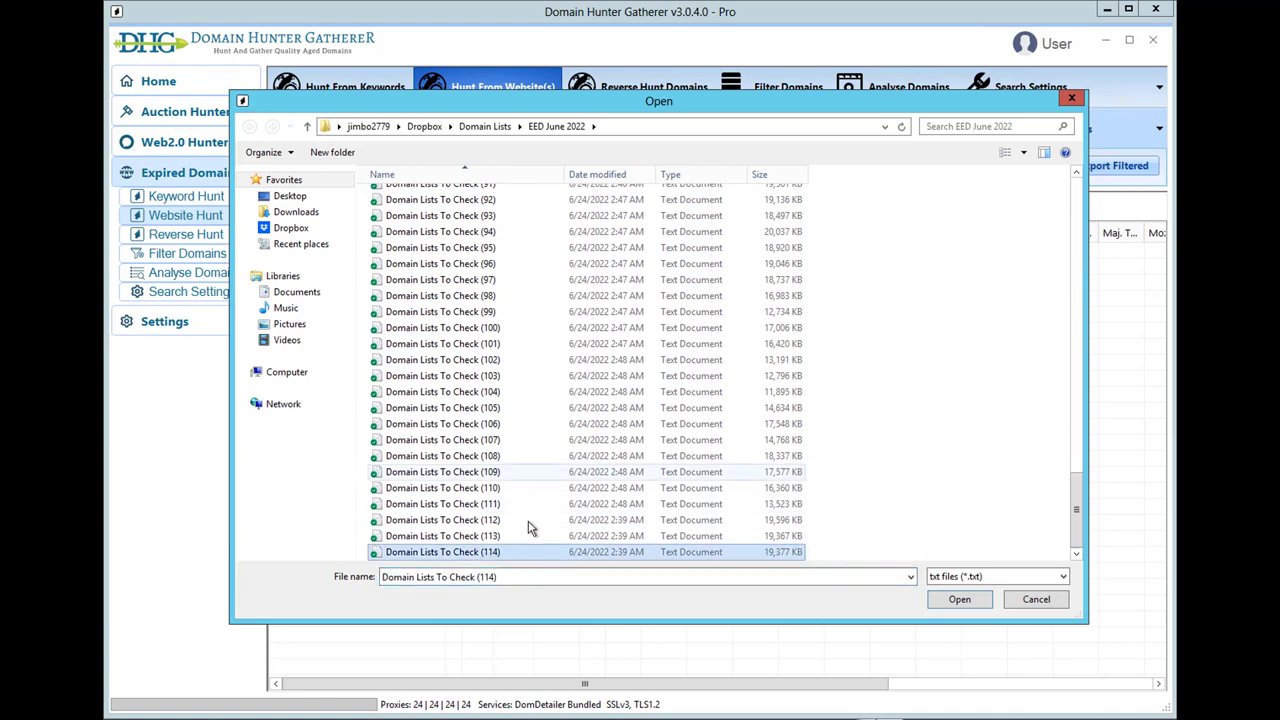
{"action": "scroll", "coordinate": [971, 426], "scroll_direction": "up", "scroll_amount": 13}
{"action": "right_click", "coordinate": [470, 350]}
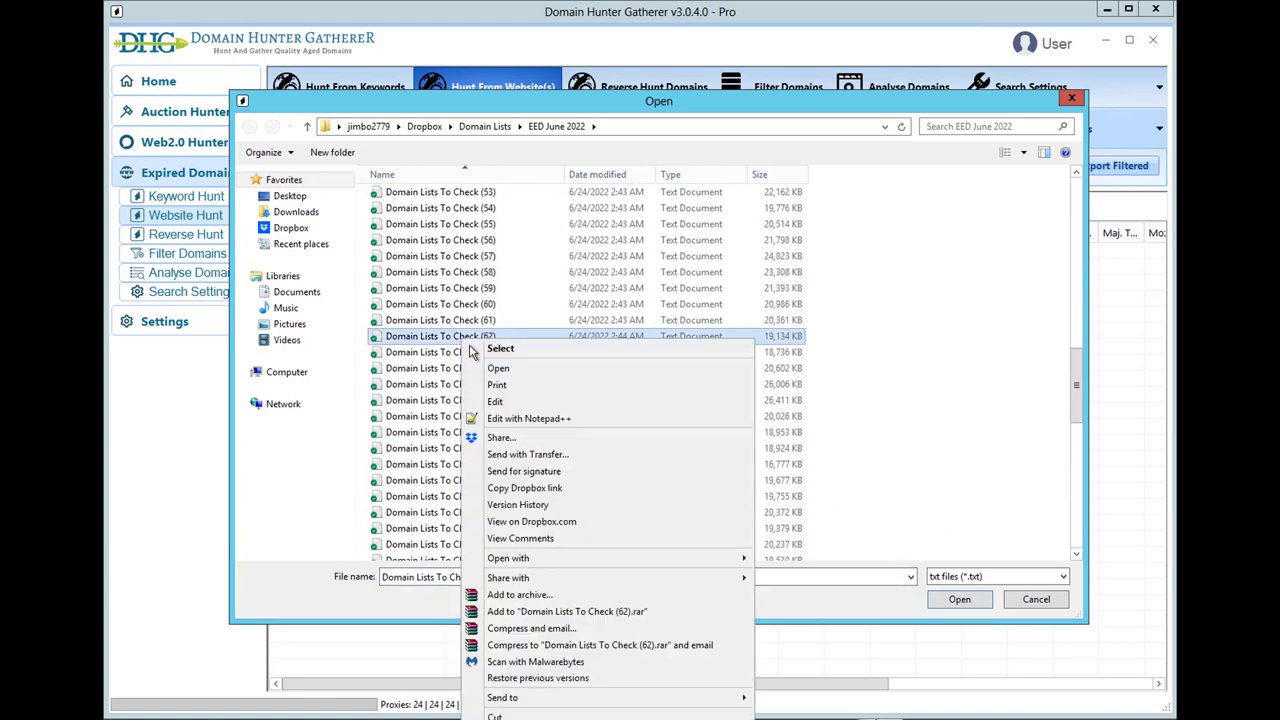
{"action": "left_click", "coordinate": [528, 418]}
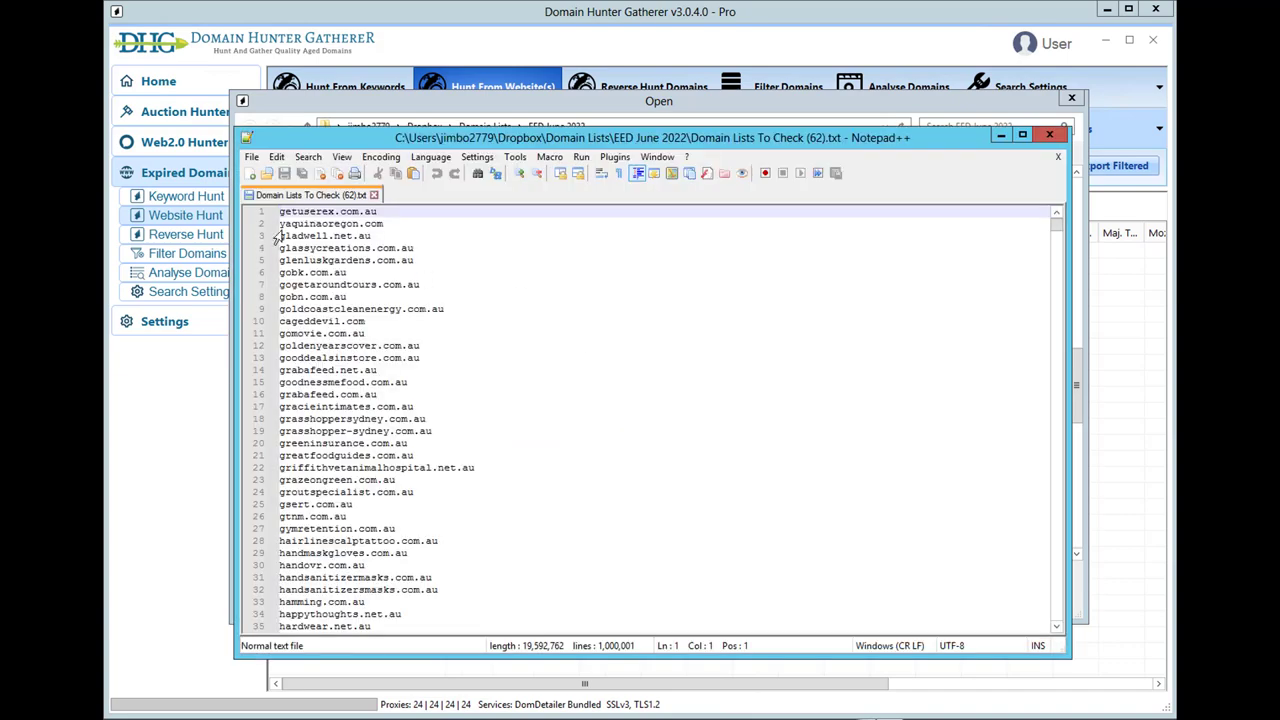
{"action": "left_click_drag", "start_coordinate": [1056, 228], "coordinate": [1040, 628]}
{"action": "scroll", "coordinate": [650, 450], "scroll_direction": "up", "scroll_amount": 9}
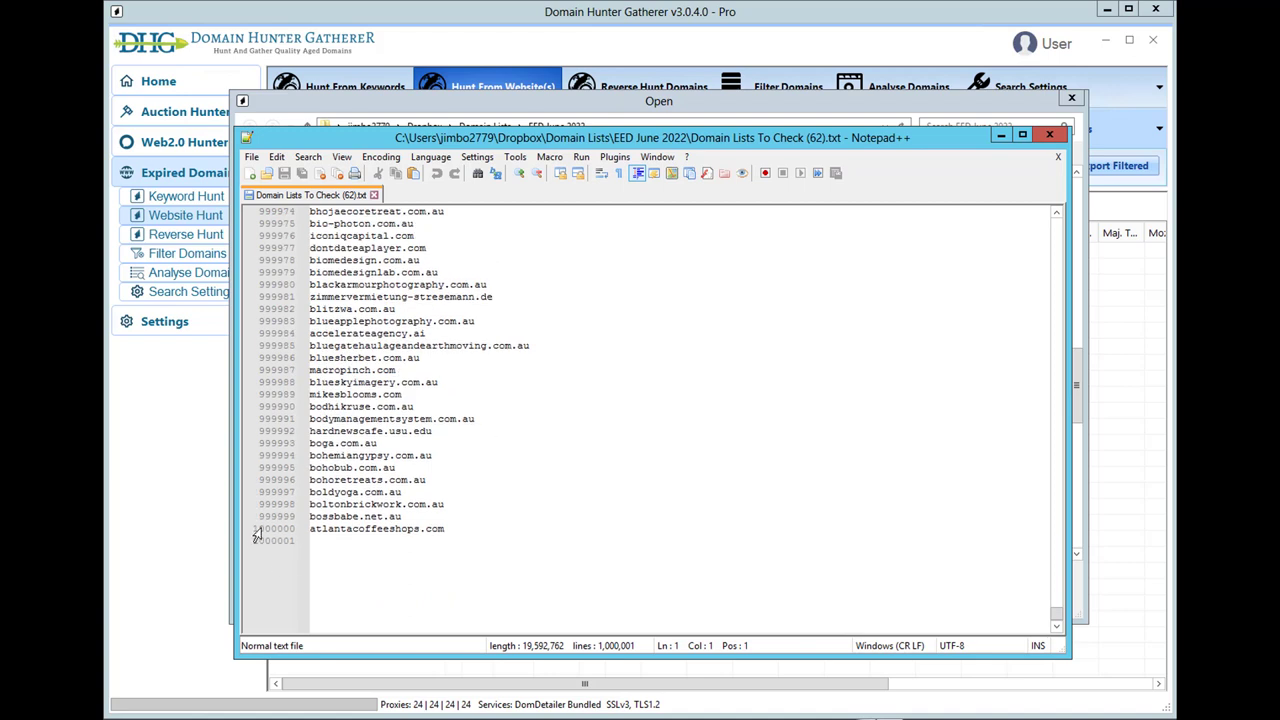
{"action": "left_click", "coordinate": [316, 528]}
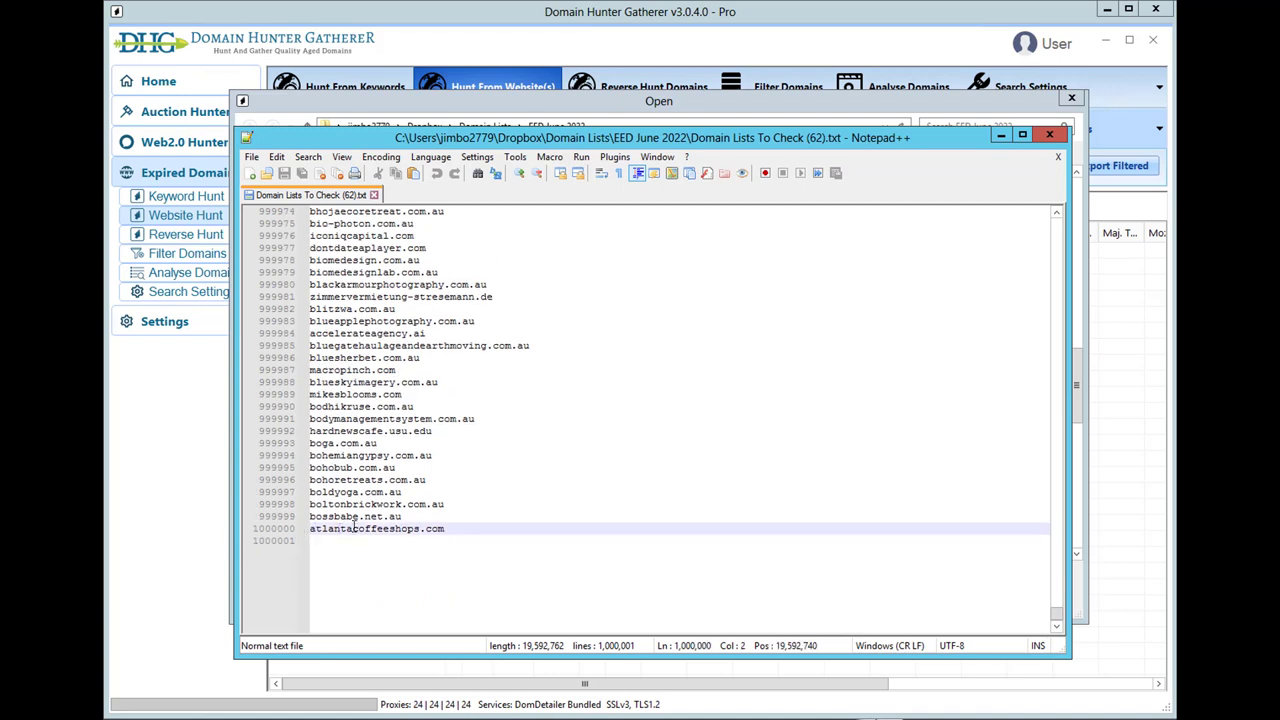
{"action": "left_click", "coordinate": [1000, 135]}
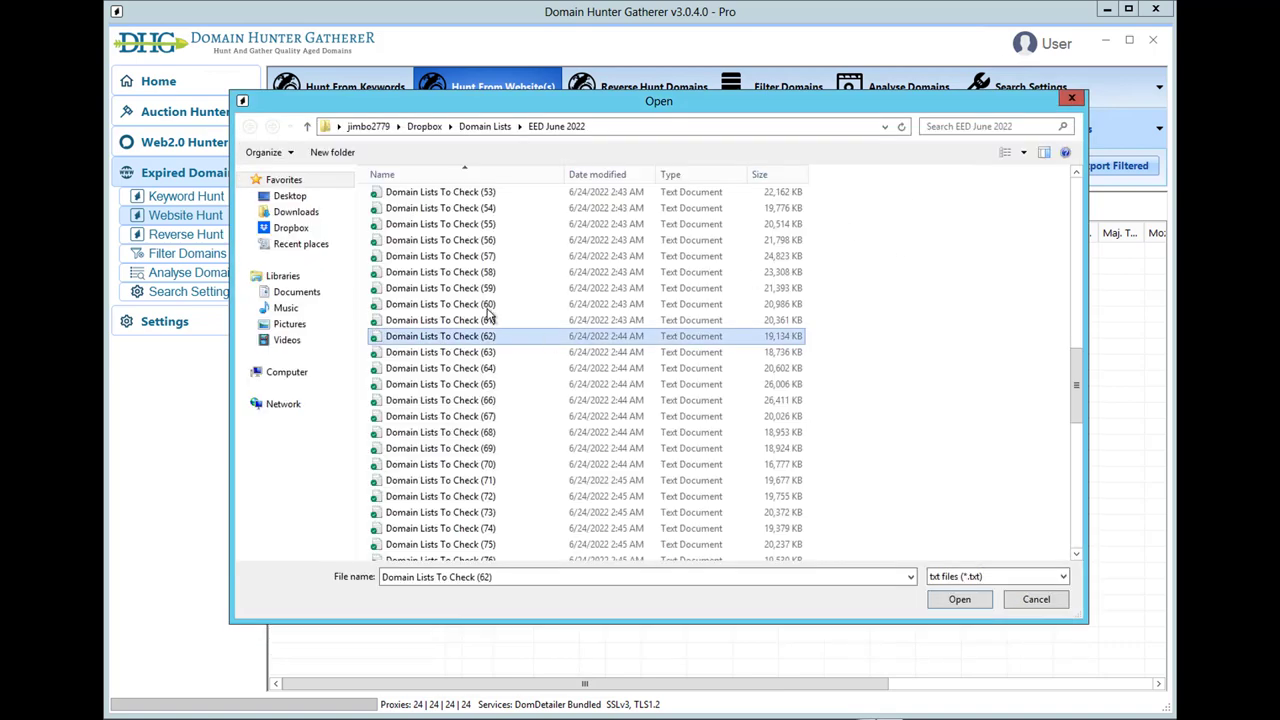
Inspect Domain Lists To Check (56) in Notepad++ down to its last entries
{"action": "right_click", "coordinate": [436, 240]}
{"action": "left_click", "coordinate": [472, 327]}
{"action": "scroll", "coordinate": [1040, 324], "scroll_direction": "down", "scroll_amount": 1}
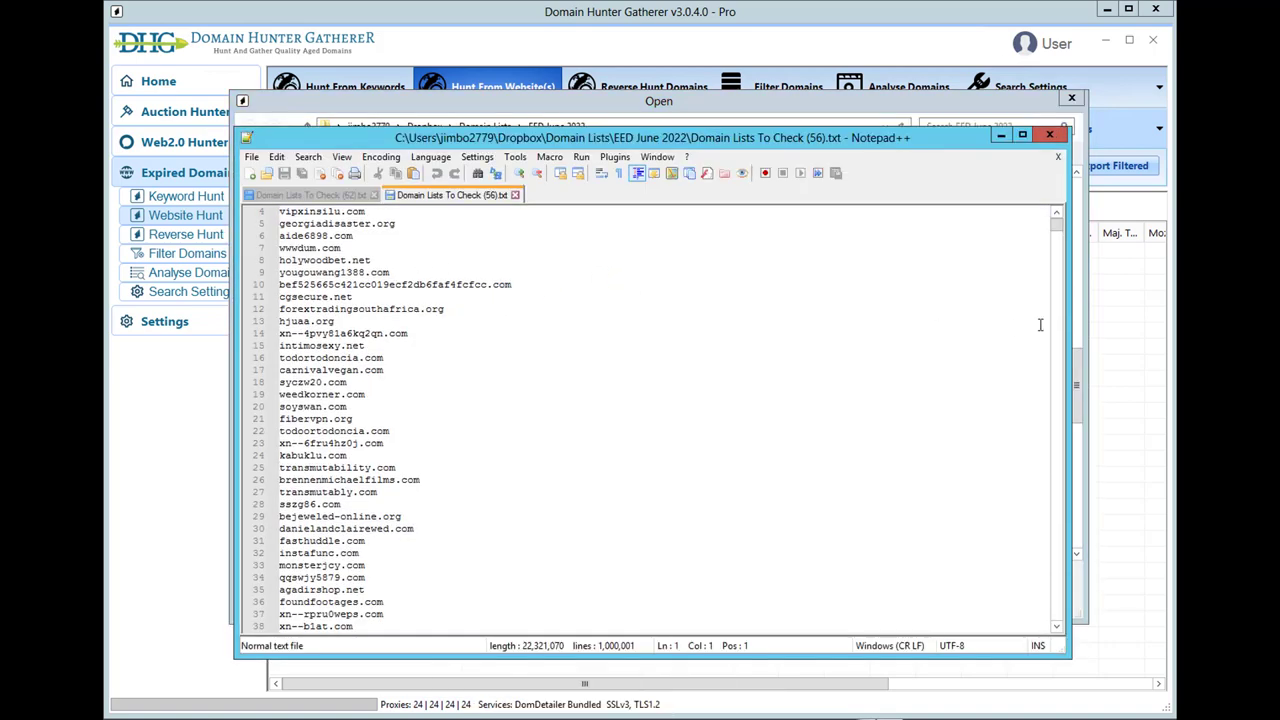
{"action": "left_click_drag", "start_coordinate": [1058, 240], "coordinate": [1057, 592]}
{"action": "scroll", "coordinate": [520, 480], "scroll_direction": "down", "scroll_amount": 20}
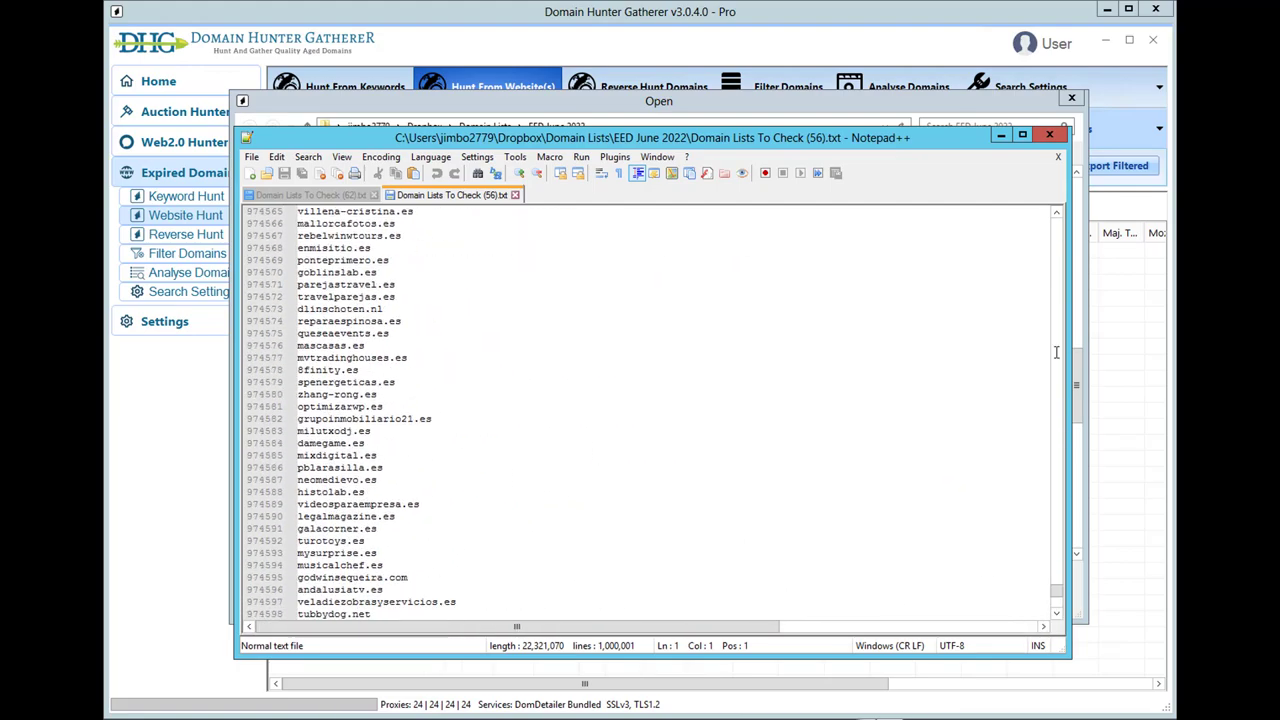
{"action": "left_click_drag", "start_coordinate": [1057, 592], "coordinate": [1057, 612]}
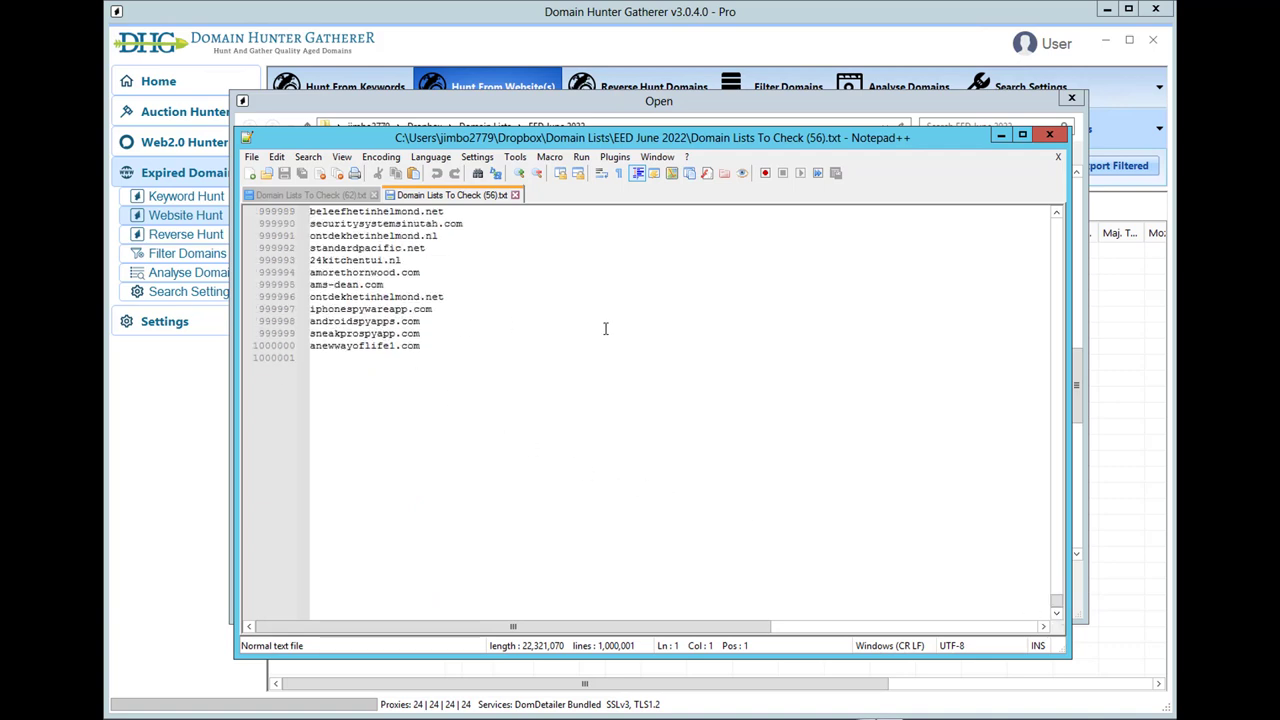
{"action": "left_click", "coordinate": [1008, 101]}
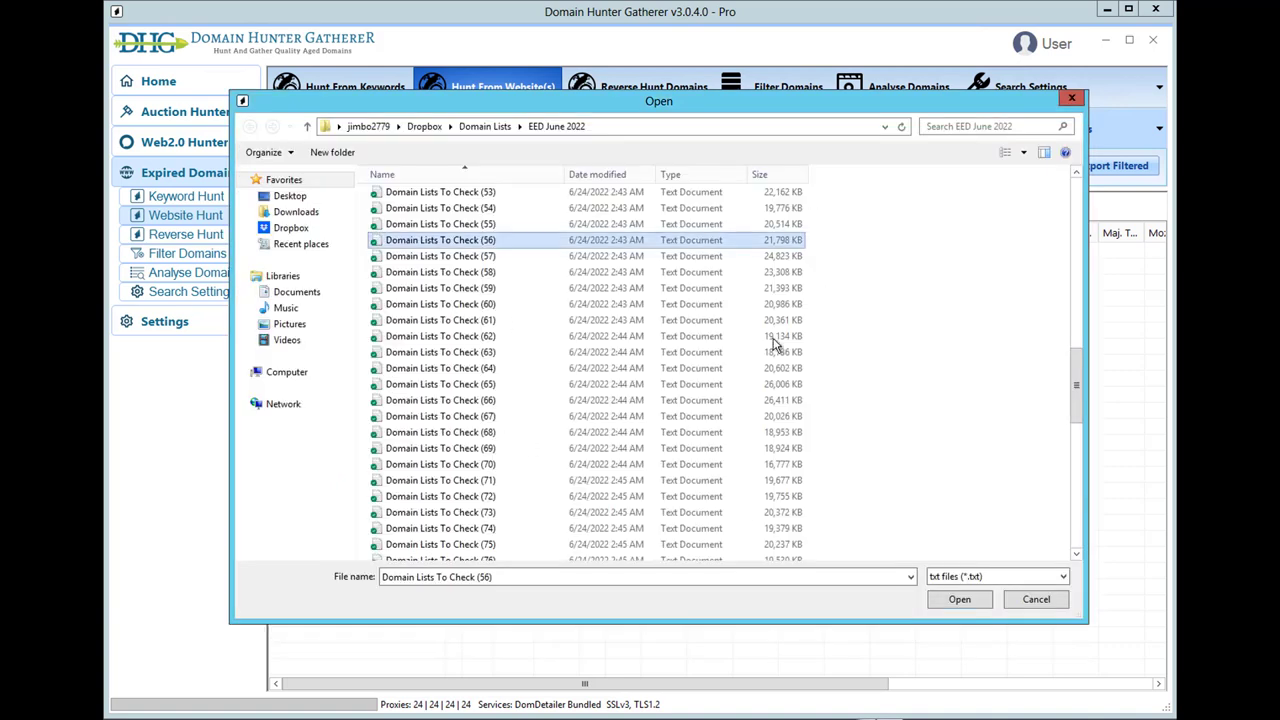
Inspect the last entries of Domain Lists To Check (99) in Notepad++
{"action": "scroll", "coordinate": [773, 343], "scroll_direction": "down", "scroll_amount": 13}
{"action": "right_click", "coordinate": [478, 313]}
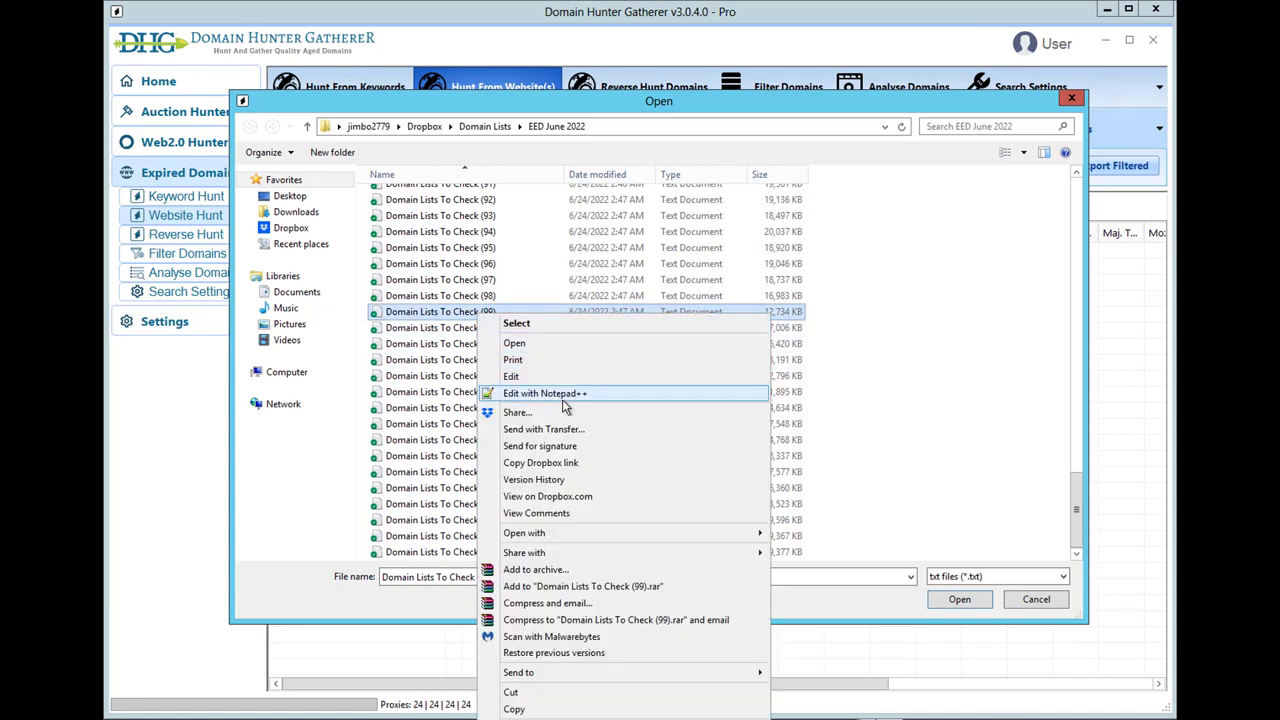
{"action": "left_click", "coordinate": [562, 396]}
{"action": "left_click_drag", "start_coordinate": [1057, 228], "coordinate": [1060, 615]}
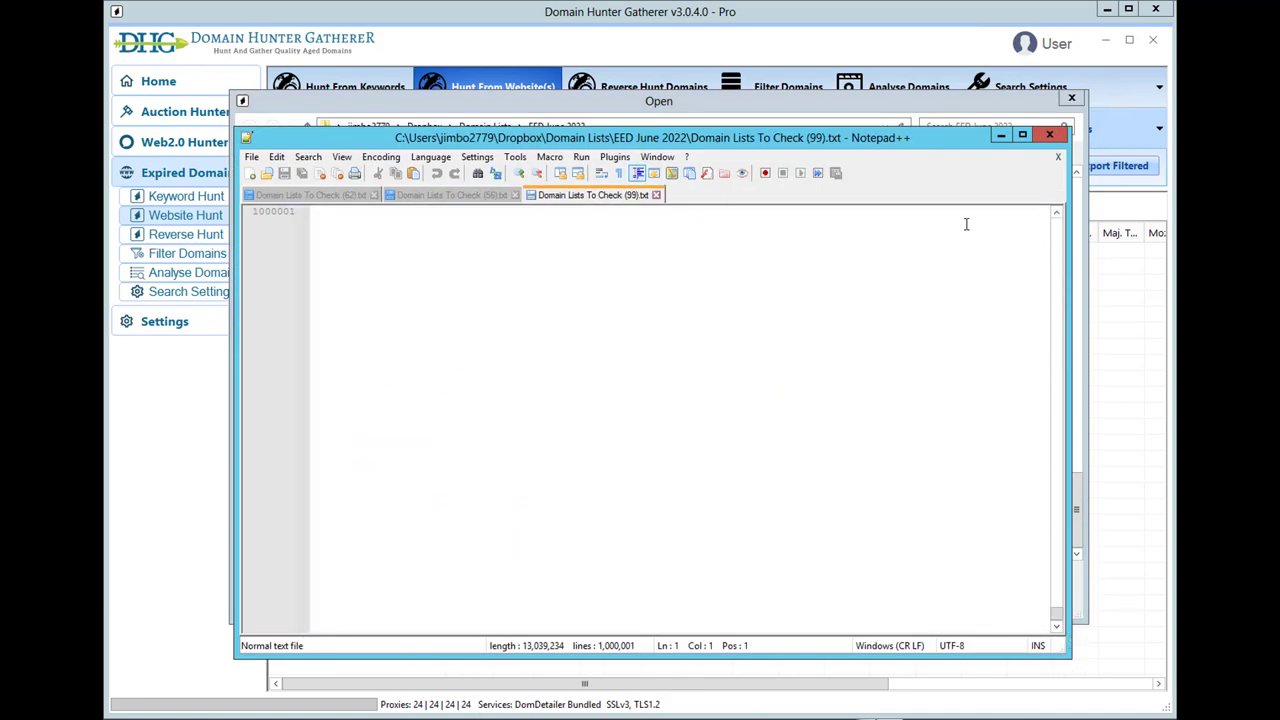
{"action": "scroll", "coordinate": [958, 354], "scroll_direction": "up", "scroll_amount": 3}
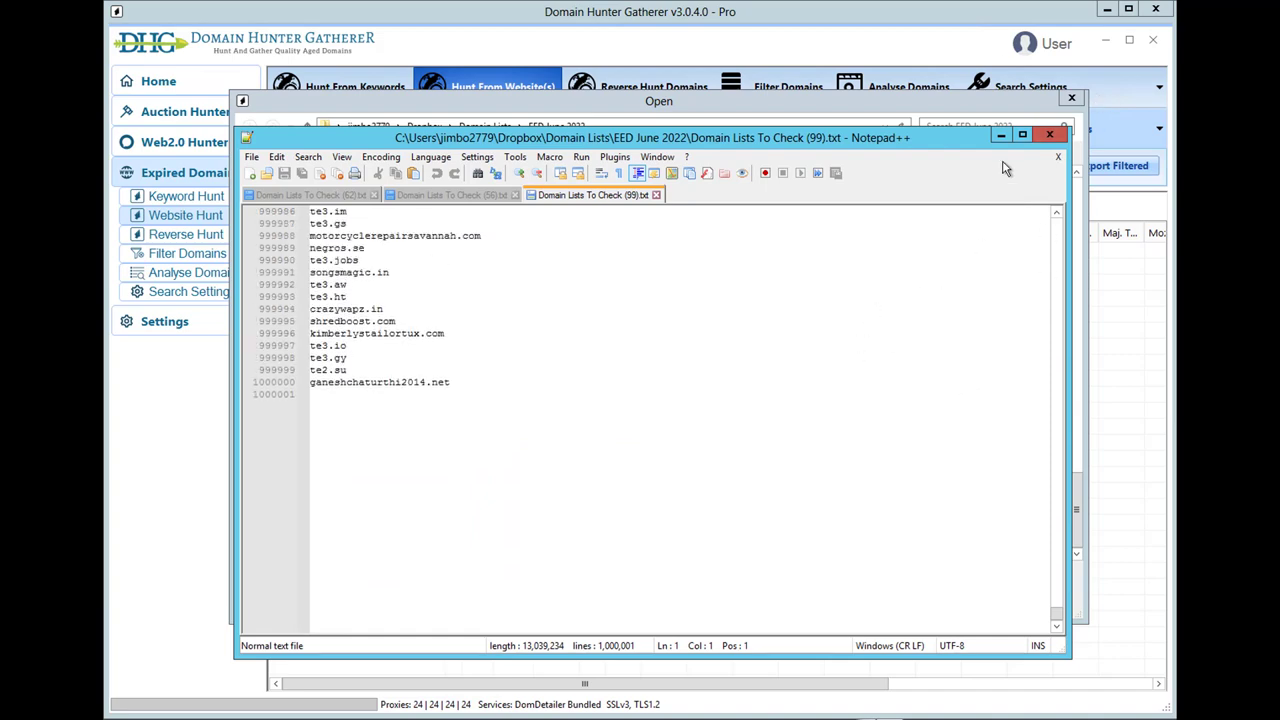
{"action": "left_click", "coordinate": [1050, 134]}
Inspect the domains near the end of Domain Lists To Check (63) in Notepad++
{"action": "scroll", "coordinate": [440, 400], "scroll_direction": "up", "scroll_amount": 7}
{"action": "right_click", "coordinate": [447, 304]}
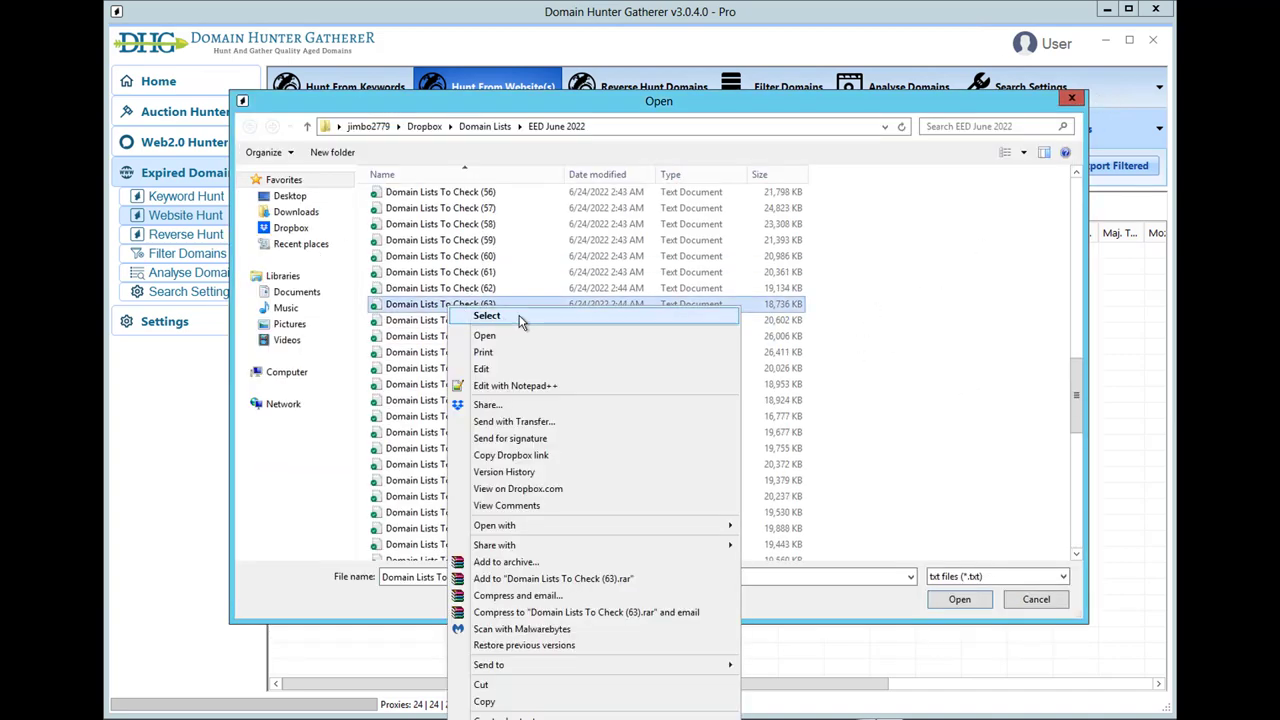
{"action": "left_click", "coordinate": [515, 385]}
{"action": "left_click_drag", "start_coordinate": [1060, 234], "coordinate": [1060, 620]}
{"action": "scroll", "coordinate": [900, 400], "scroll_direction": "down", "scroll_amount": 5}
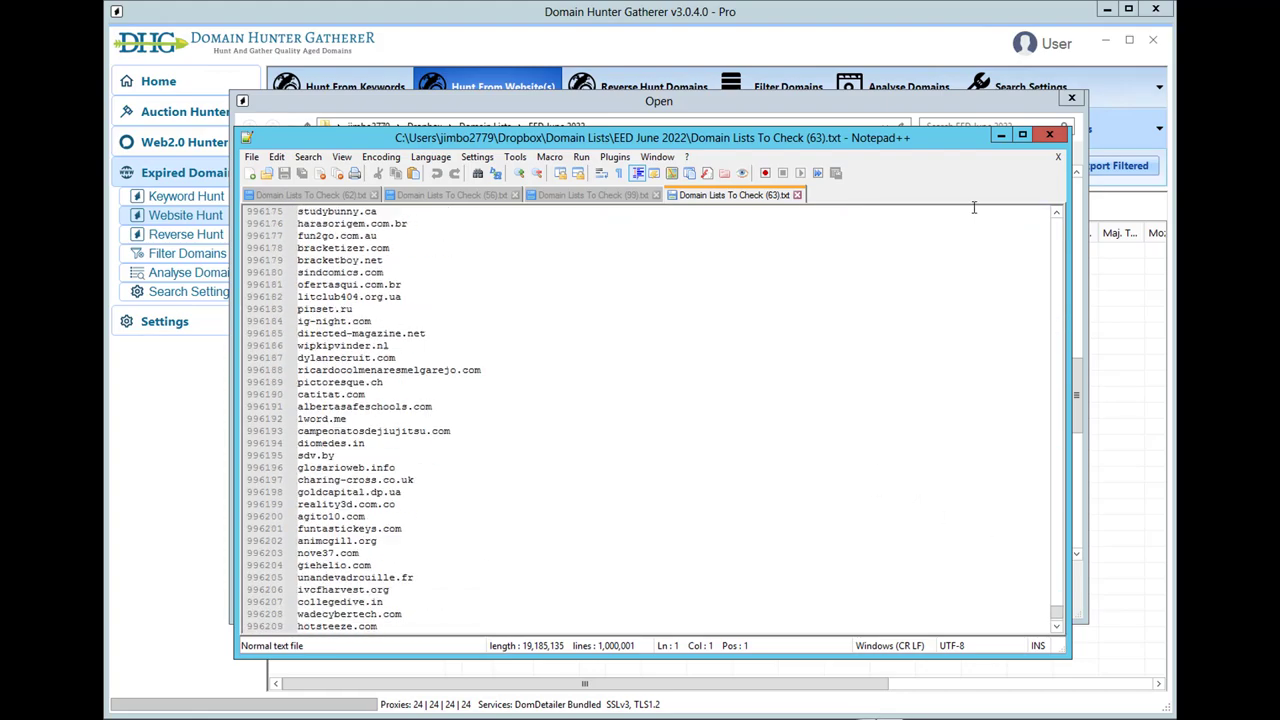
{"action": "left_click", "coordinate": [1049, 134]}
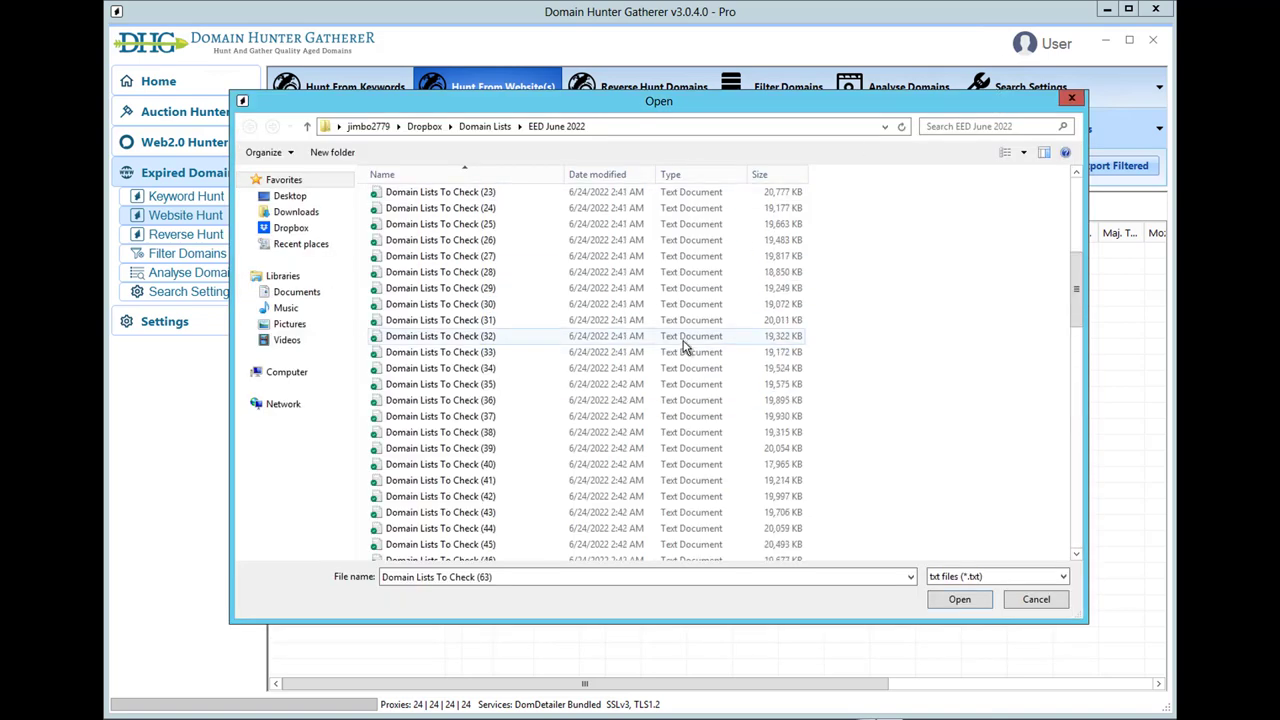
Inspect Domain Lists To Check (11) in Notepad++ from its first entries to its end
{"action": "scroll", "coordinate": [600, 320], "scroll_direction": "up", "scroll_amount": 18}
{"action": "right_click", "coordinate": [456, 391]}
{"action": "left_click", "coordinate": [434, 335]}
{"action": "right_click", "coordinate": [432, 330]}
{"action": "left_click", "coordinate": [505, 408]}
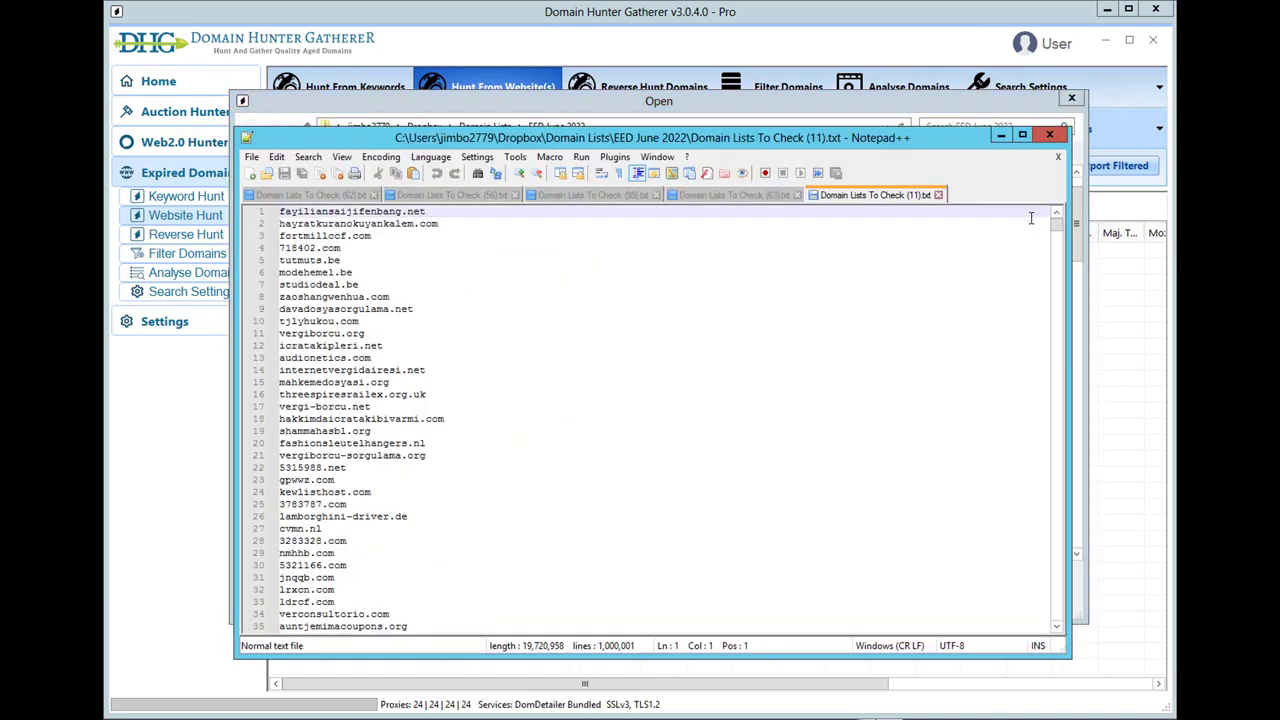
{"action": "left_click_drag", "start_coordinate": [1056, 222], "coordinate": [1079, 643]}
{"action": "scroll", "coordinate": [794, 471], "scroll_direction": "up", "scroll_amount": 7}
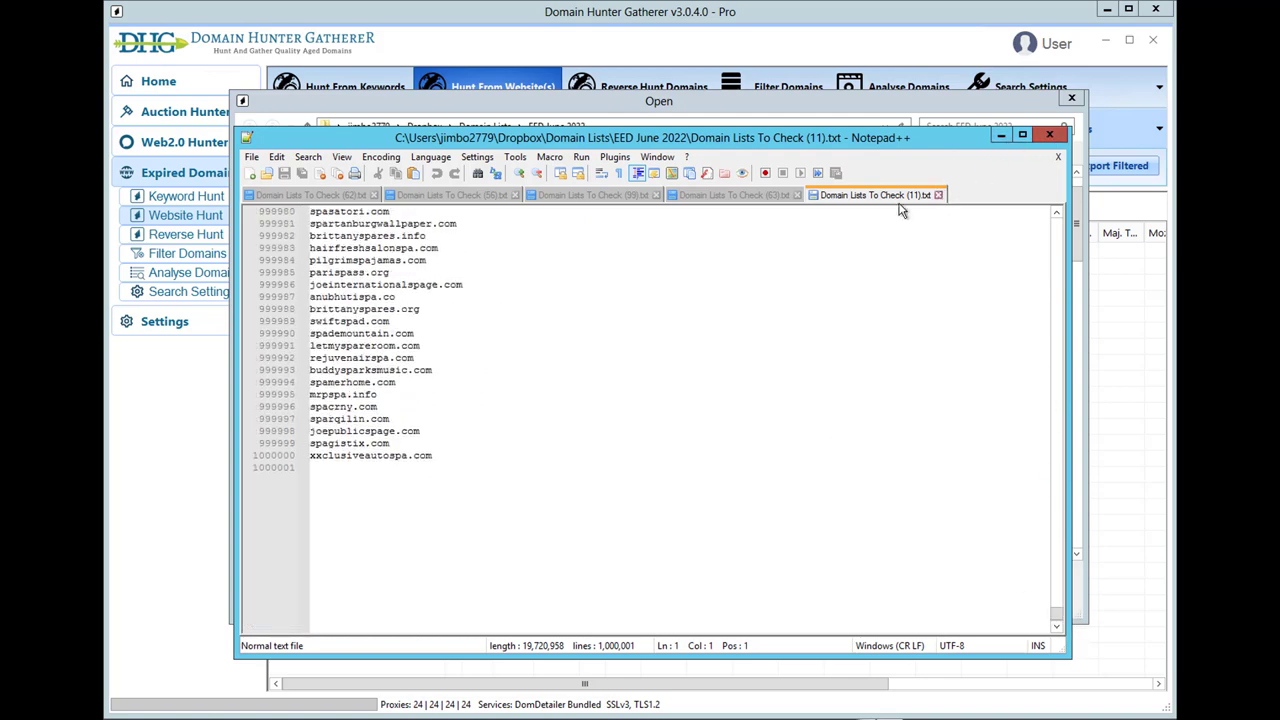
{"action": "left_click", "coordinate": [1049, 134]}
Load all the list files from Domain Lists To Check (1) through (114) as the crawl page list
{"action": "scroll", "coordinate": [857, 338], "scroll_direction": "up", "scroll_amount": 1}
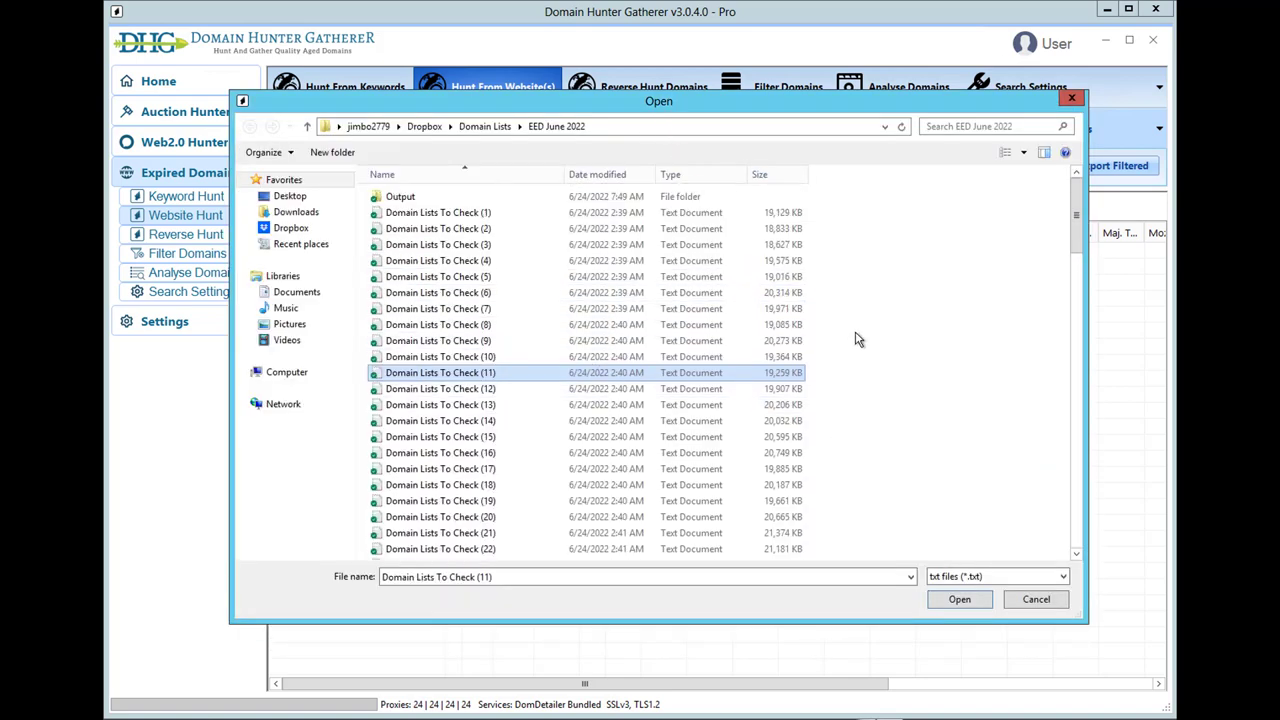
{"action": "left_click", "coordinate": [560, 213]}
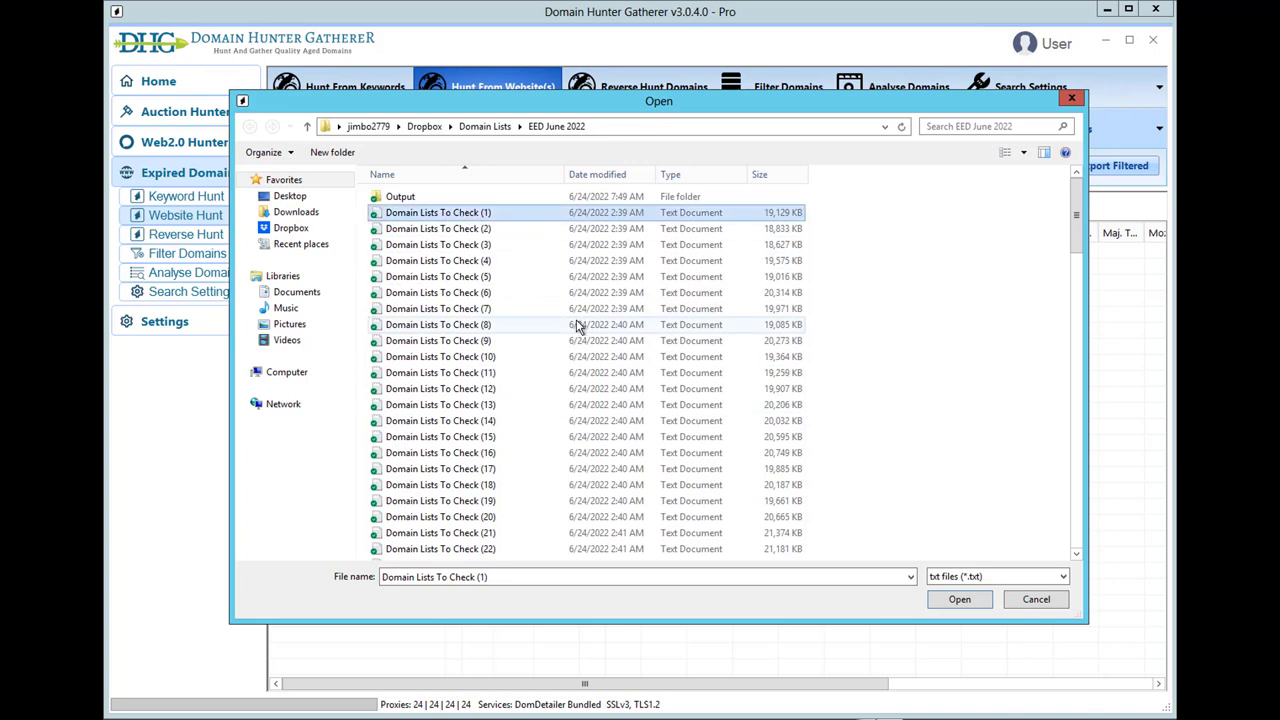
{"action": "scroll", "coordinate": [575, 400], "scroll_direction": "down", "scroll_amount": 7}
{"action": "scroll", "coordinate": [590, 430], "scroll_direction": "down", "scroll_amount": 20}
{"action": "left_click", "coordinate": [610, 551], "text": "shift"}
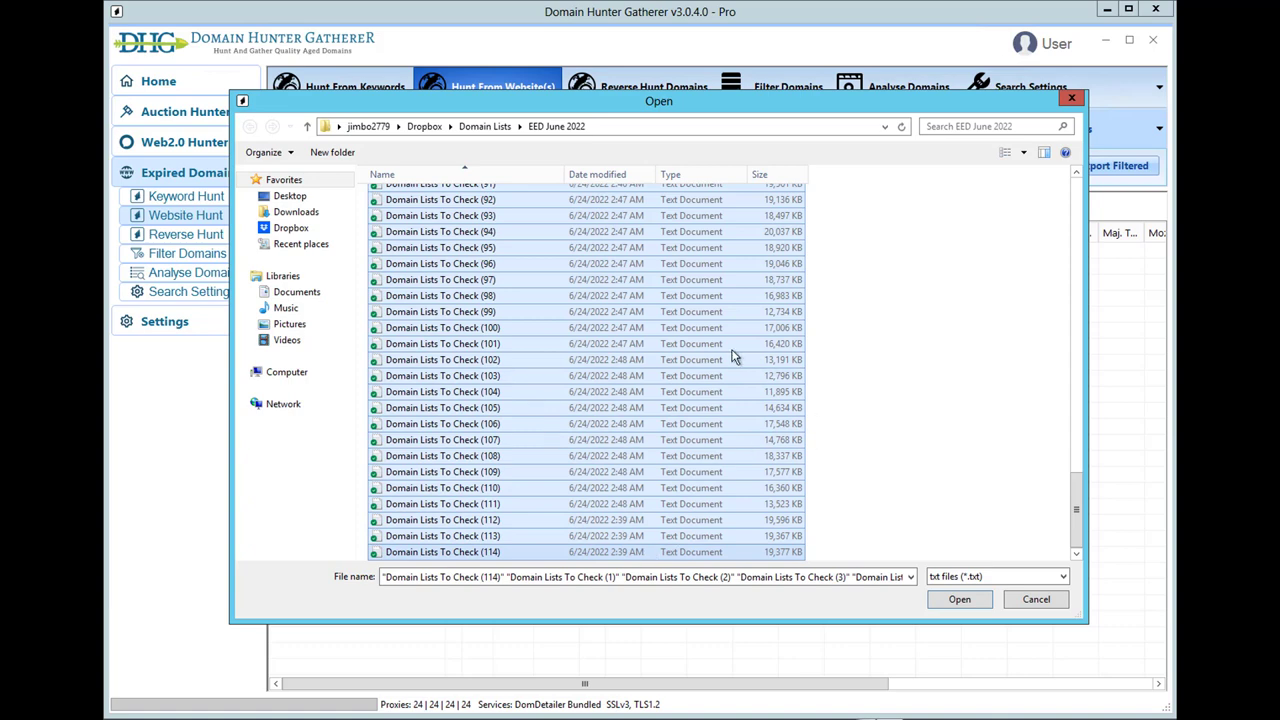
{"action": "left_click_drag", "start_coordinate": [1076, 518], "coordinate": [1100, 190]}
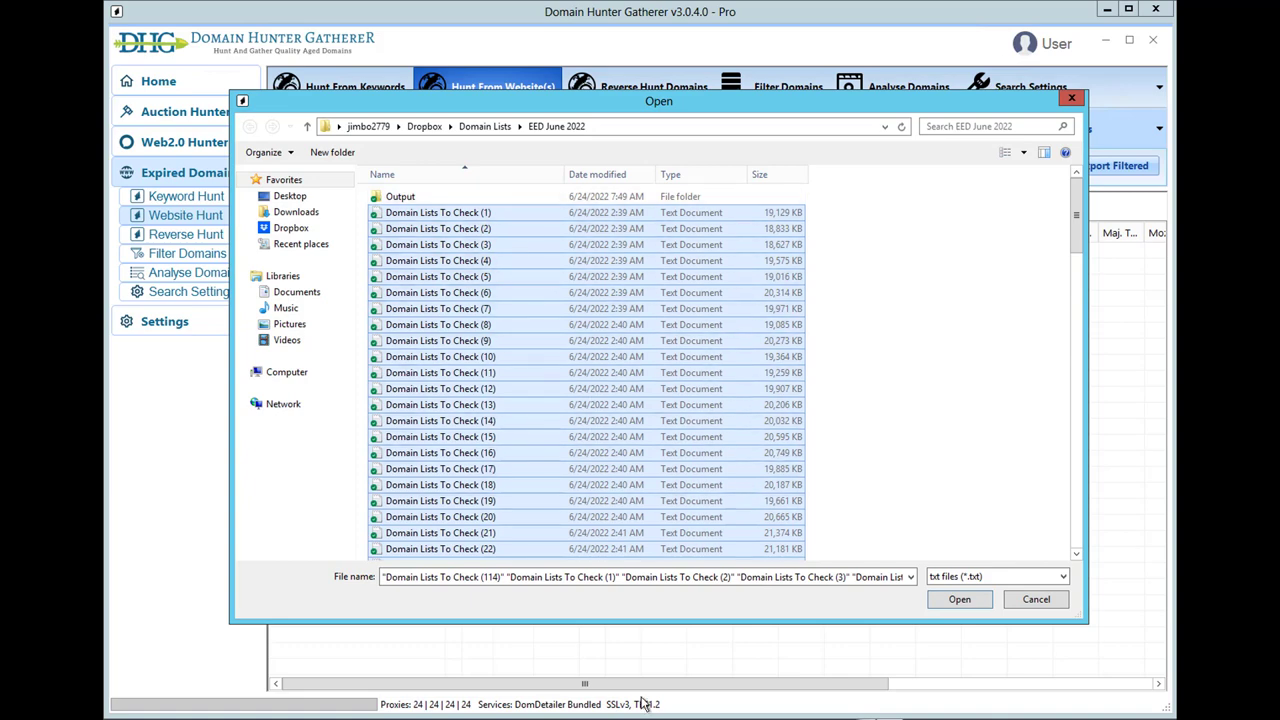
{"action": "left_click", "coordinate": [958, 600]}
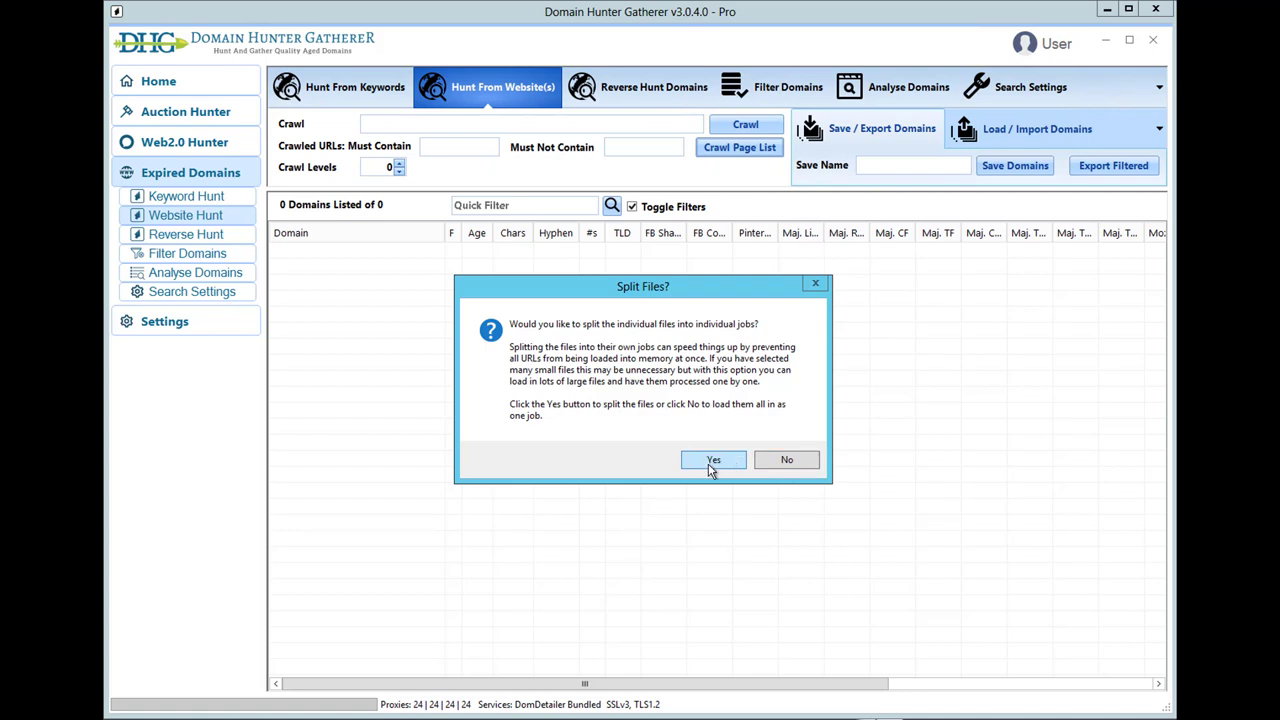
Split the list files into individual jobs and output the domain lists to the Output folder inside Domain Lists > EED June 2022
{"action": "left_click", "coordinate": [707, 460]}
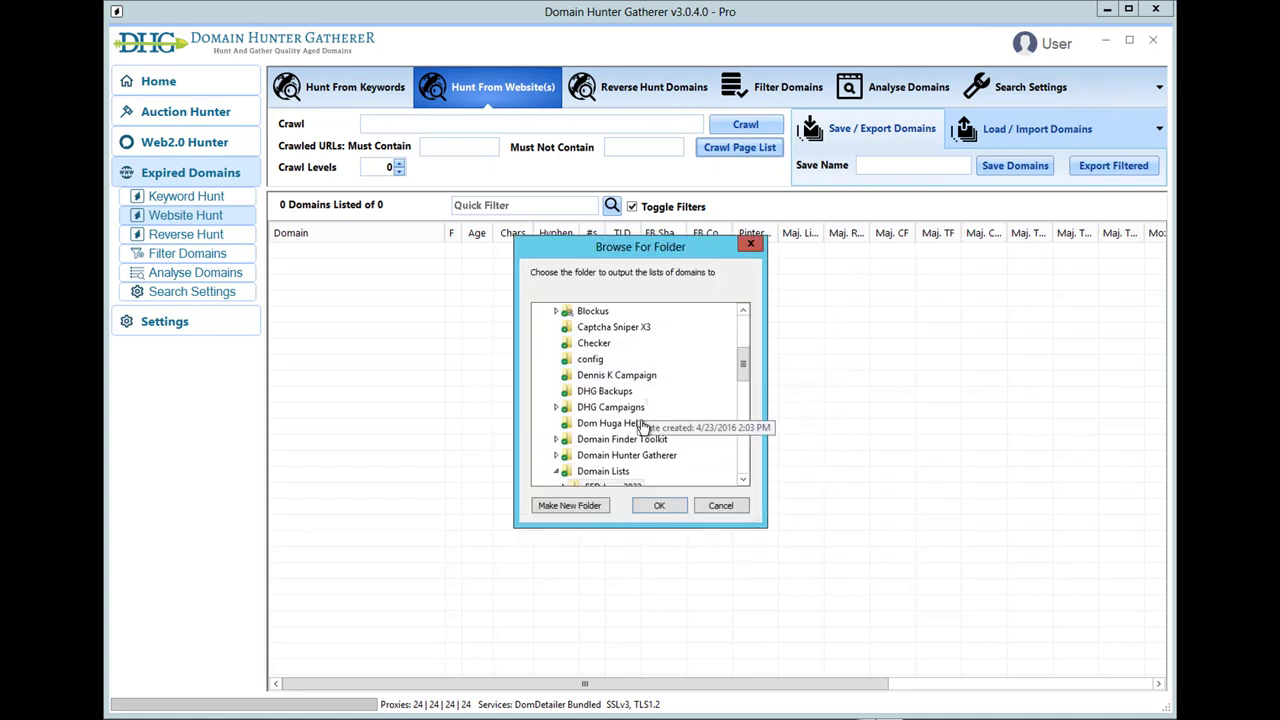
{"action": "left_click_drag", "start_coordinate": [748, 370], "coordinate": [748, 380]}
{"action": "scroll", "coordinate": [573, 428], "scroll_direction": "up", "scroll_amount": 1}
{"action": "scroll", "coordinate": [573, 428], "scroll_direction": "down", "scroll_amount": 1}
{"action": "left_click", "coordinate": [565, 424]}
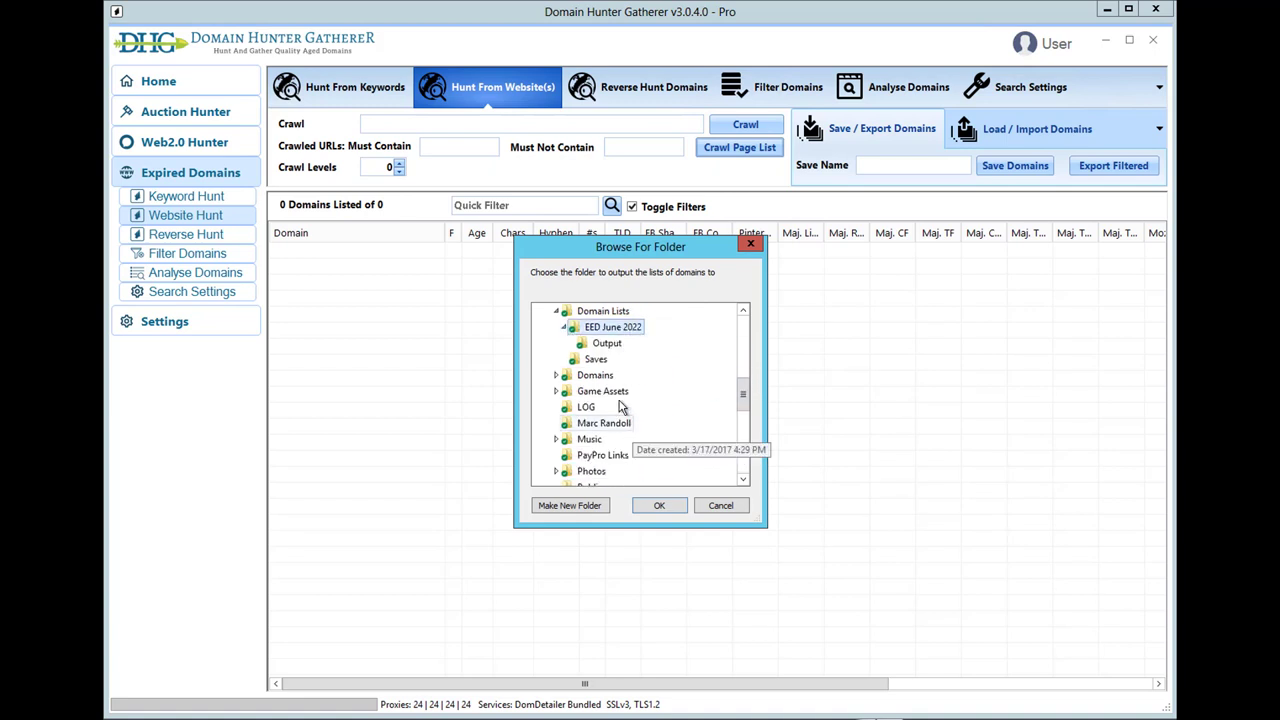
{"action": "left_click", "coordinate": [616, 349]}
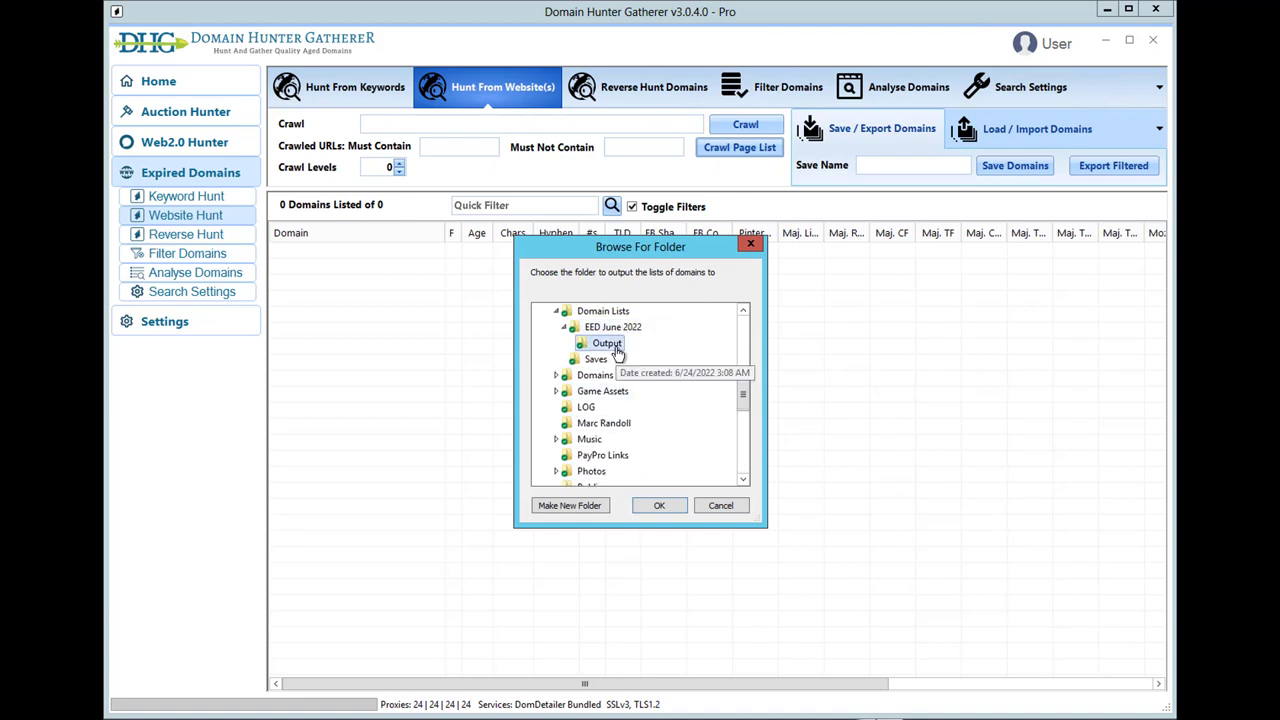
{"action": "left_click", "coordinate": [658, 506]}
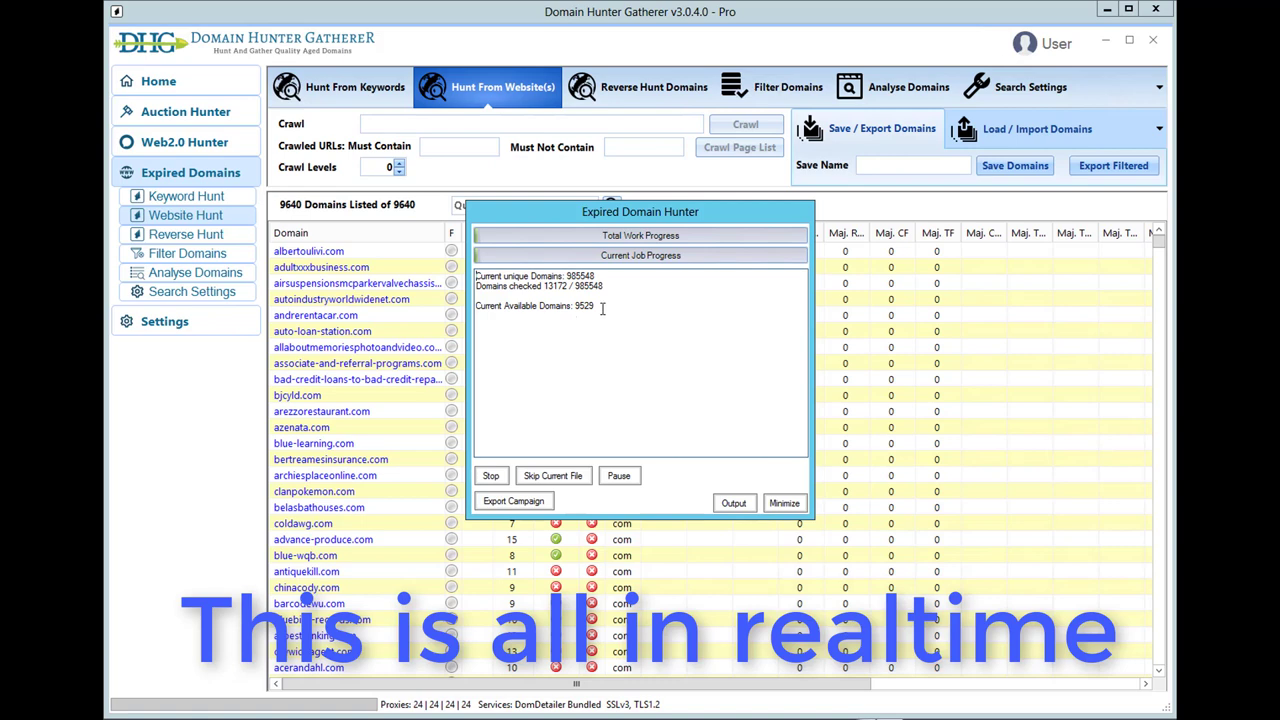
{"action": "double_click", "coordinate": [584, 305]}
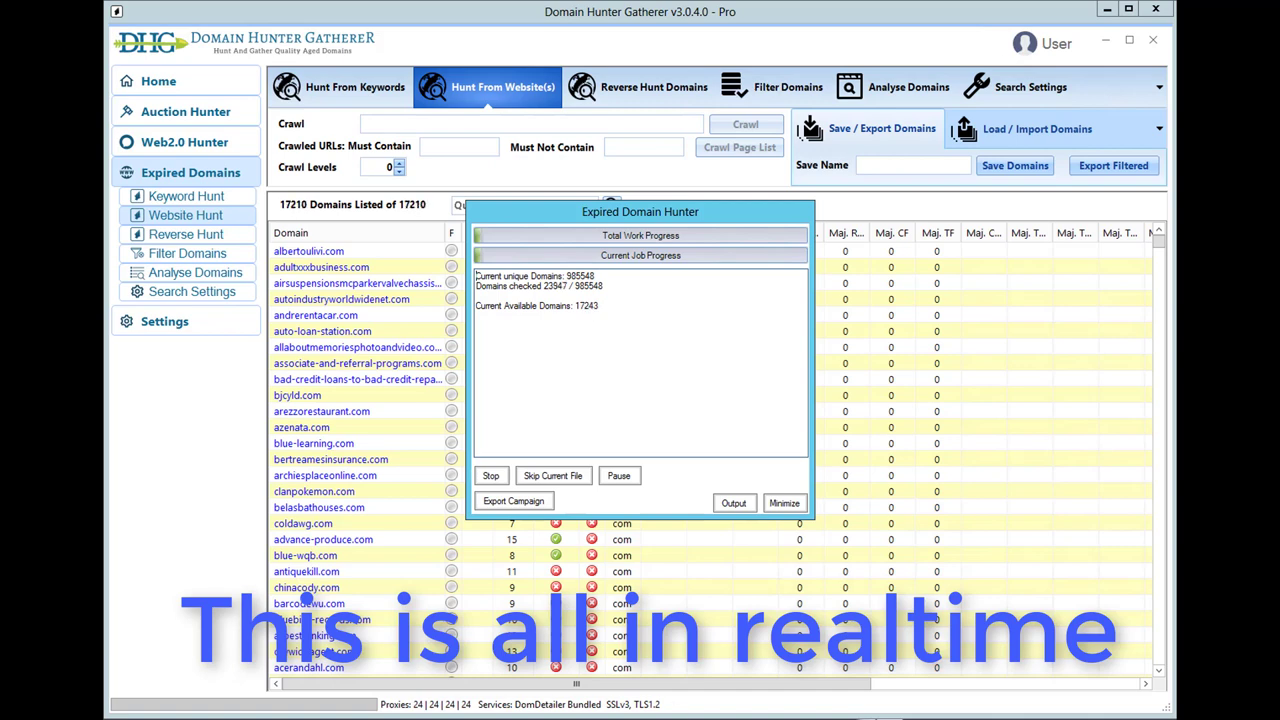
Open Task Manager, examine Domain Hunter Gatherer's resource usage and overall CPU performance, and move its window clear of the crawl progress text
{"action": "key", "text": "ctrl+shift+Escape"}
{"action": "left_click_drag", "start_coordinate": [1107, 103], "coordinate": [703, 187]}
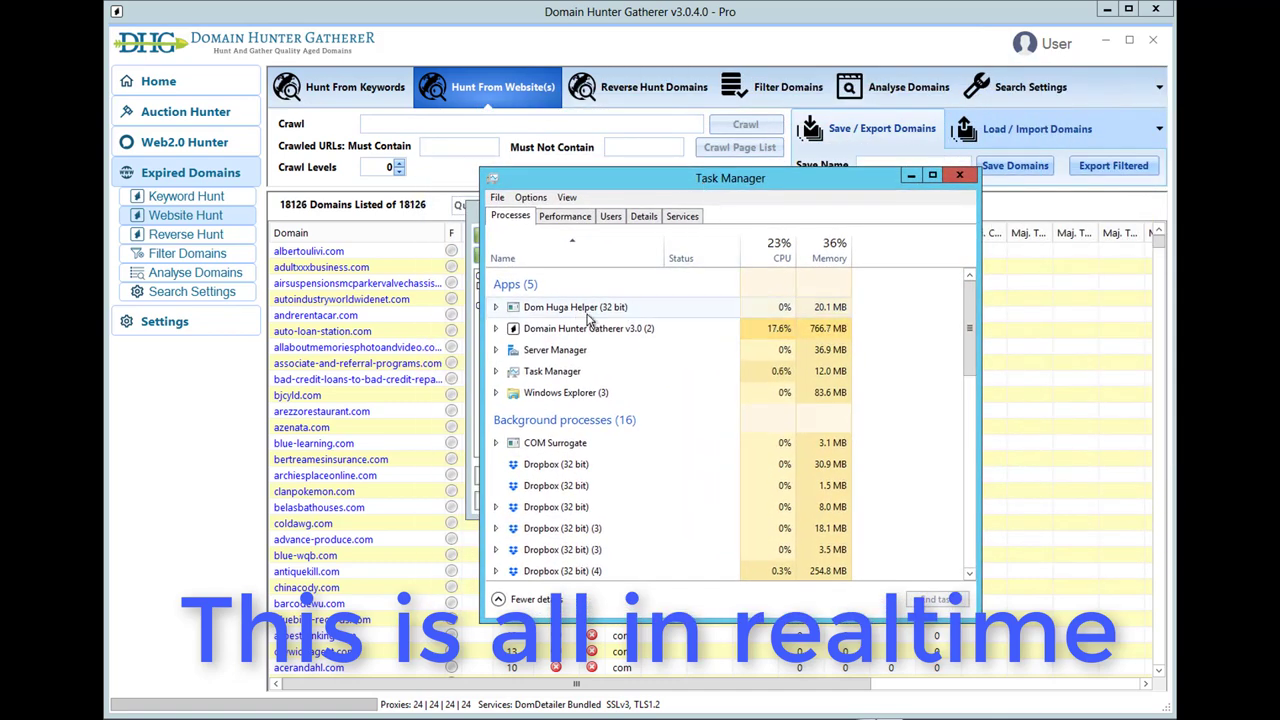
{"action": "left_click", "coordinate": [648, 330]}
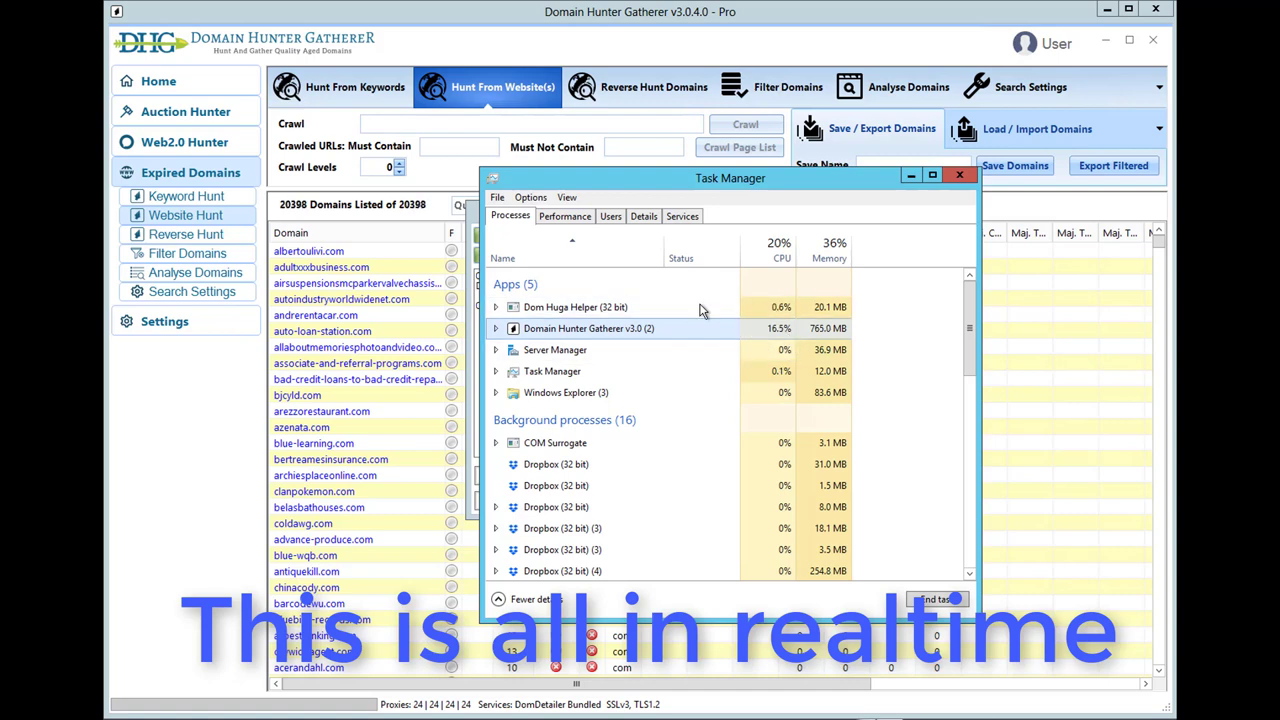
{"action": "left_click", "coordinate": [555, 218]}
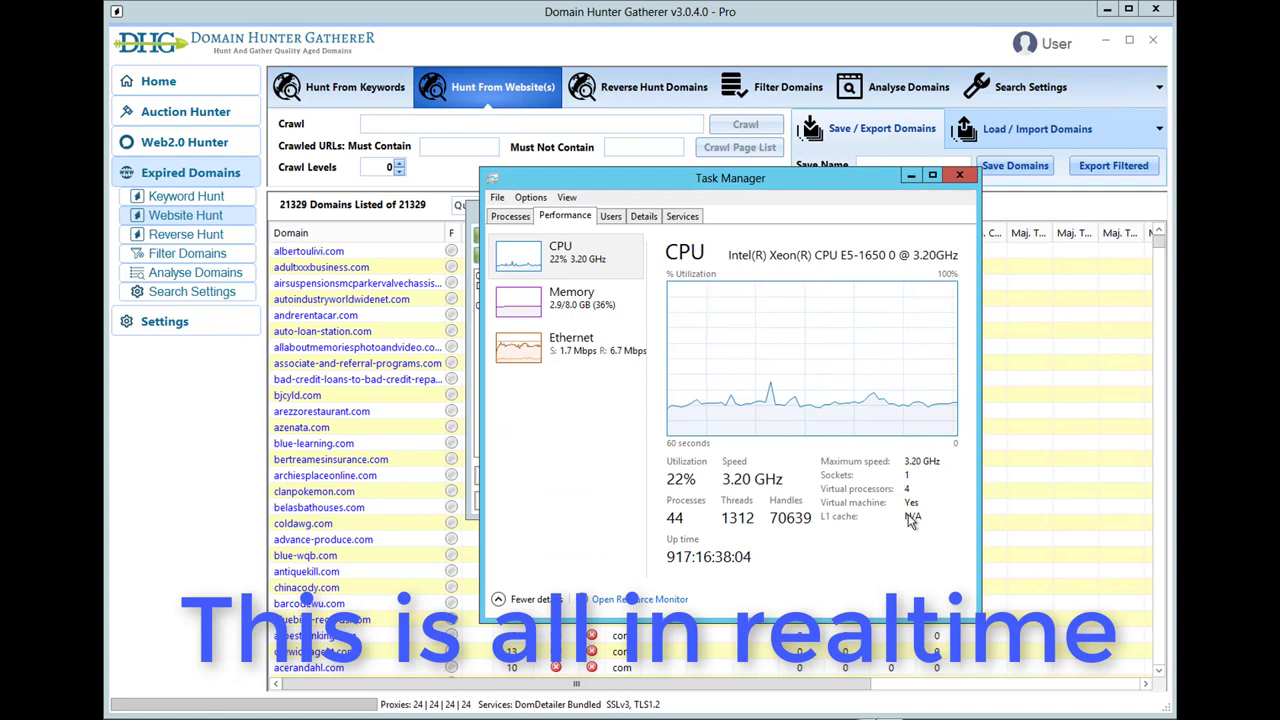
{"action": "left_click", "coordinate": [512, 217]}
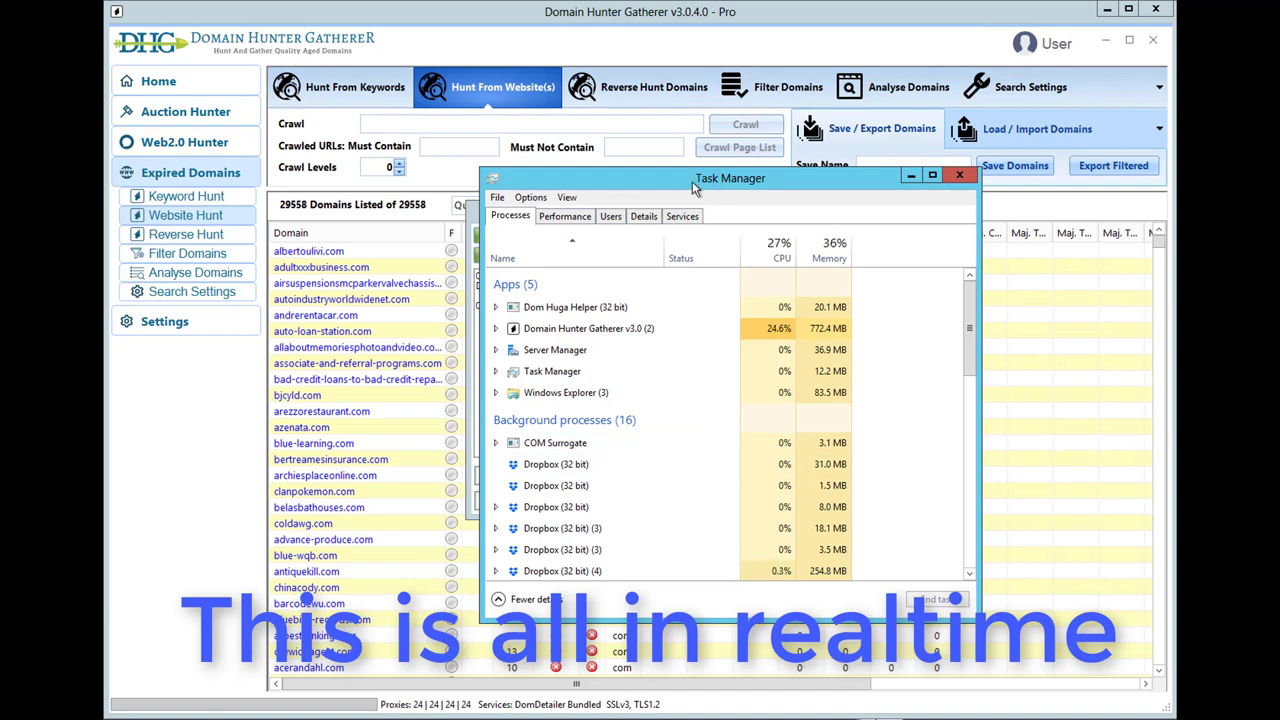
{"action": "left_click_drag", "start_coordinate": [695, 188], "coordinate": [961, 197]}
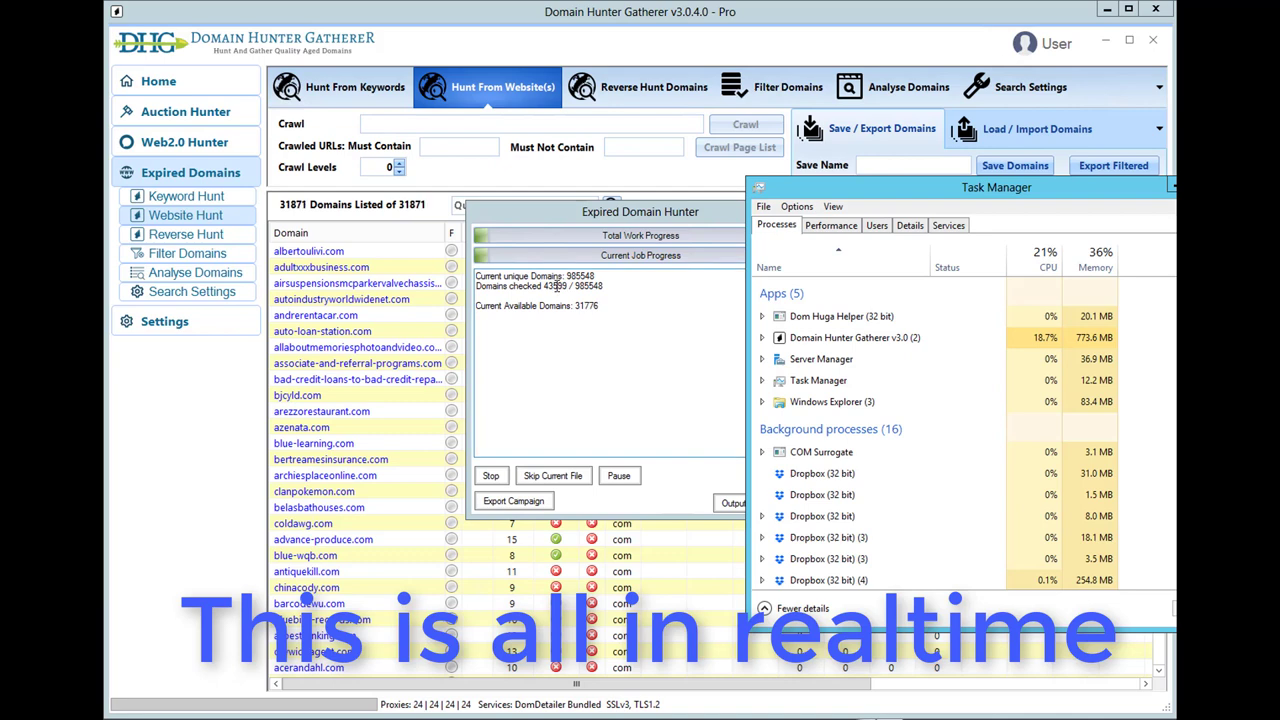
{"action": "left_click_drag", "start_coordinate": [1018, 191], "coordinate": [933, 50]}
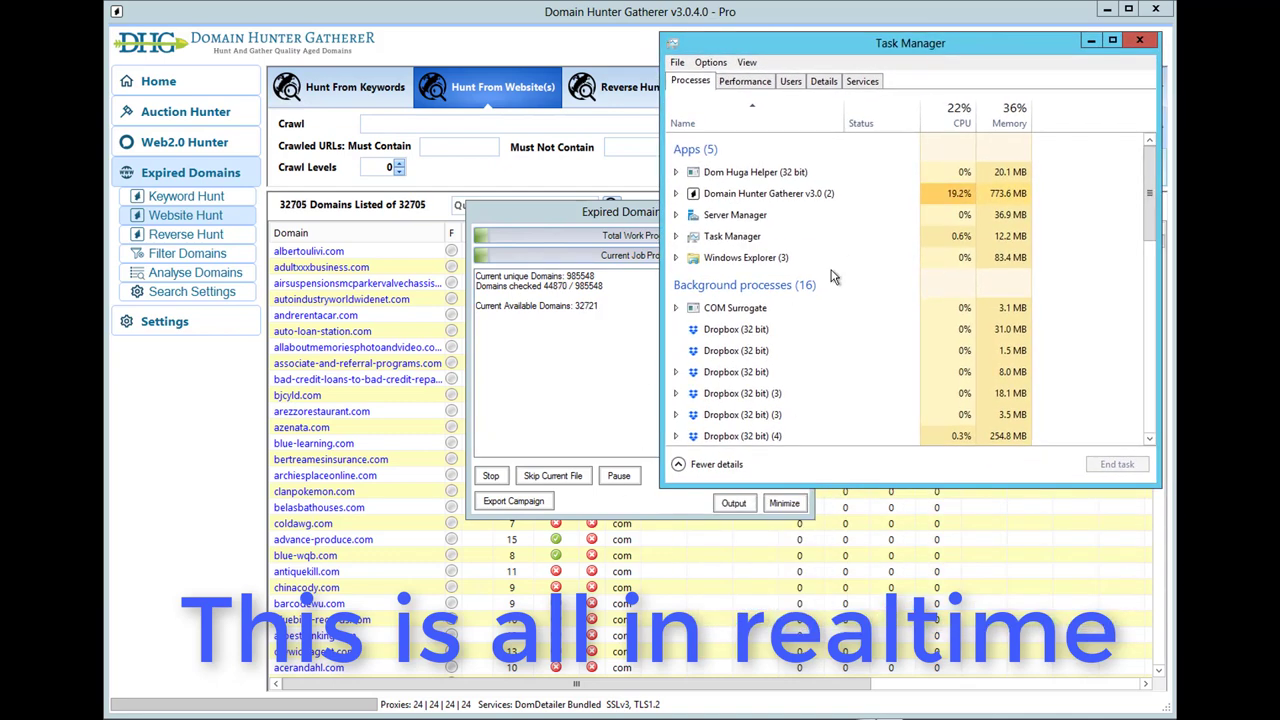